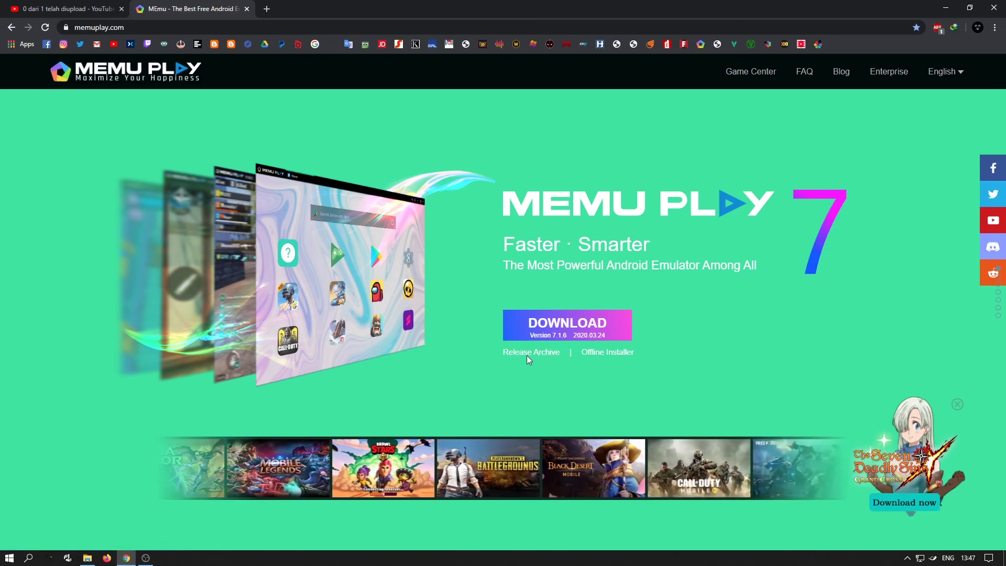
Start downloading the offline installer of MEmu 7.1.6 to the Programs download folder, and minimise the browser
left_click(591, 354)
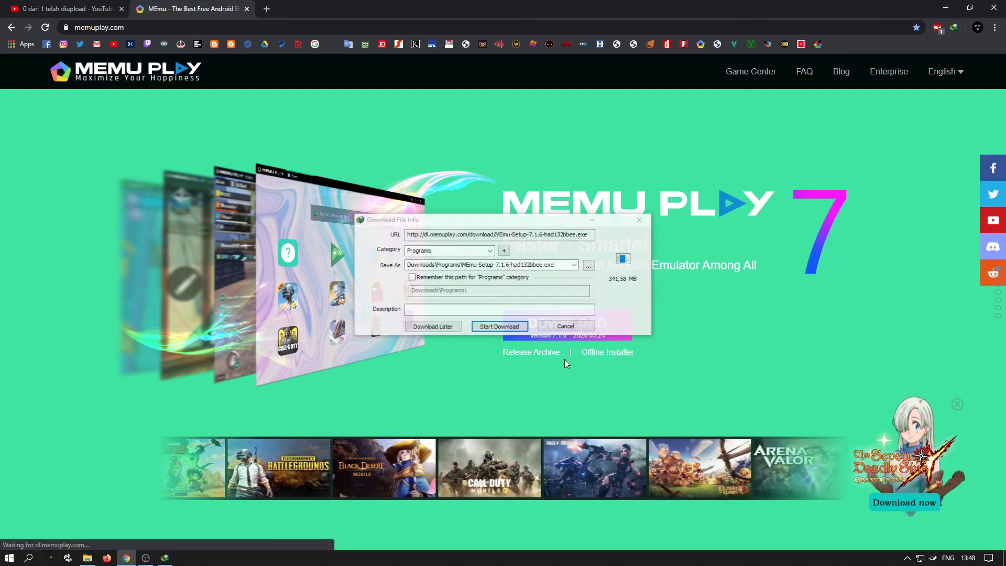
left_click(482, 331)
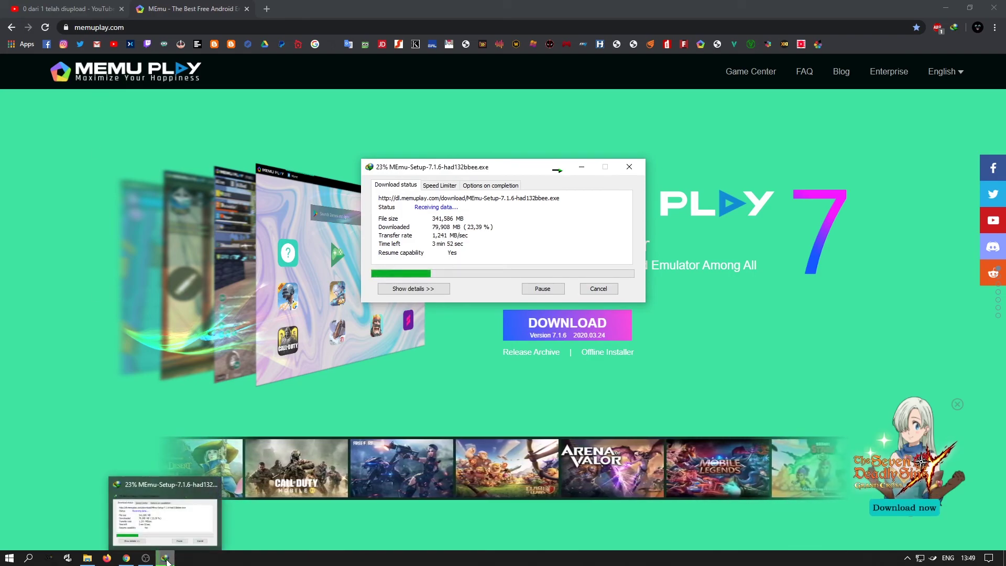
mouse_move(126, 558)
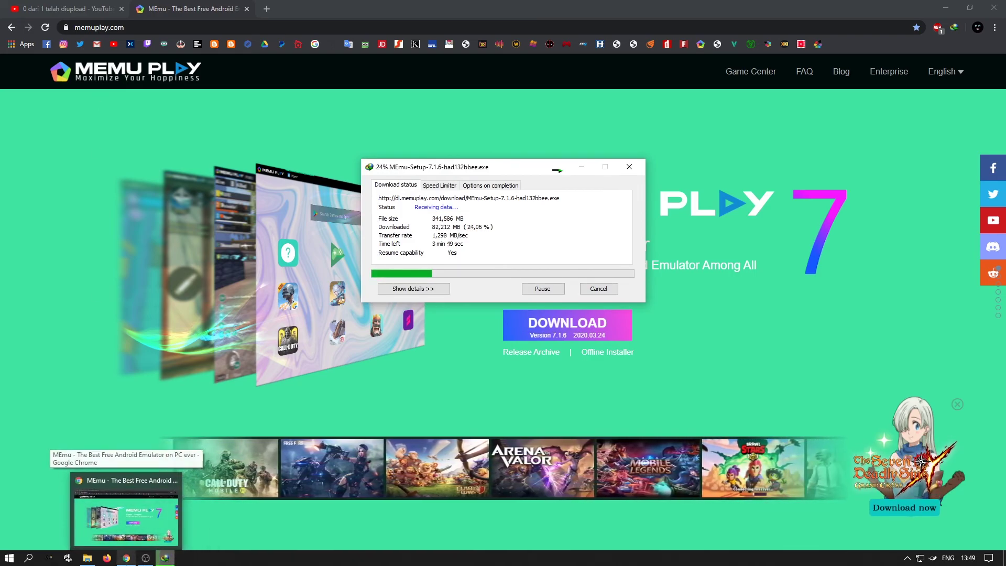
left_click(126, 559)
left_click(127, 558)
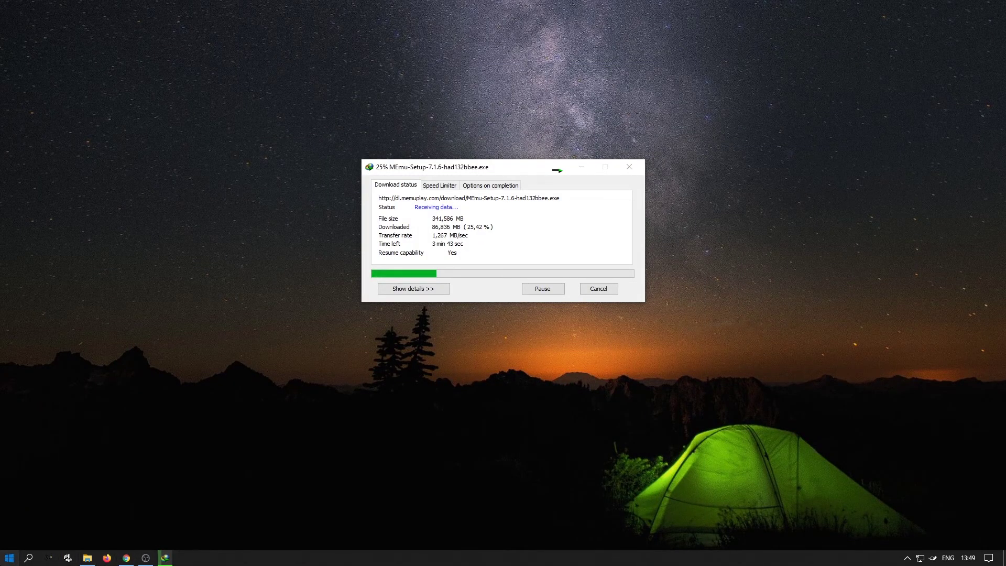
Open the Multiple Instance Manager from the installed MEmu programs
left_click(10, 559)
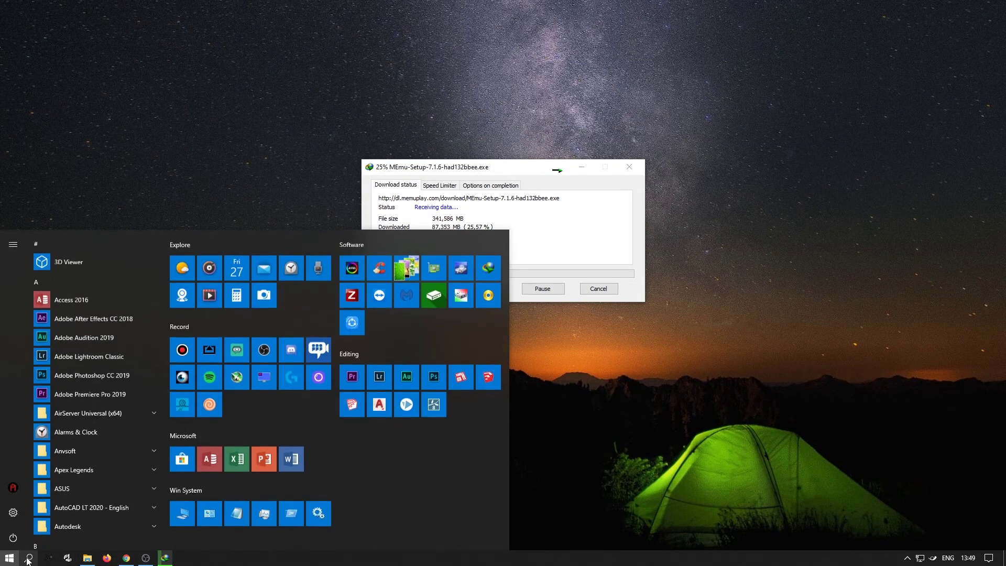
left_click(65, 281)
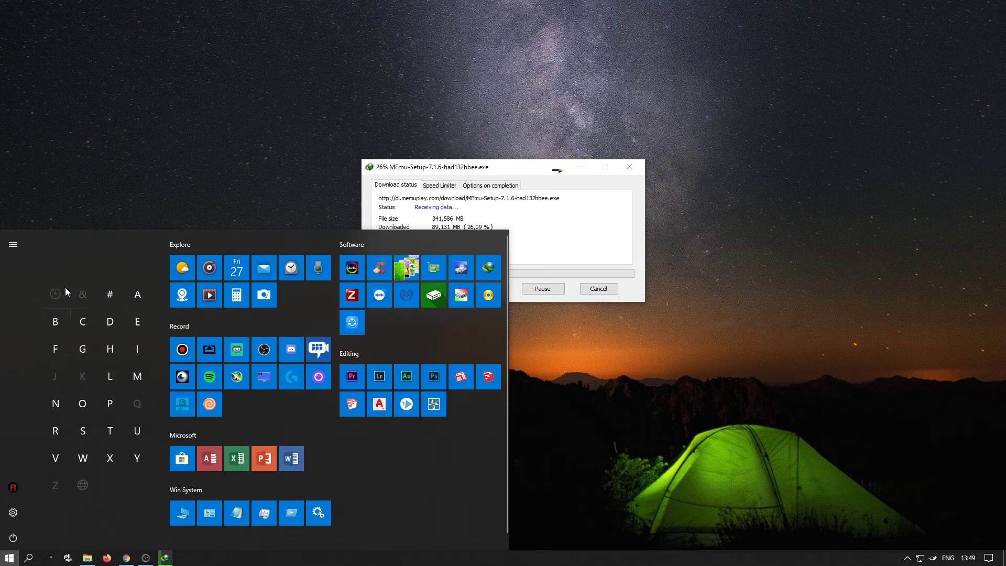
left_click(136, 375)
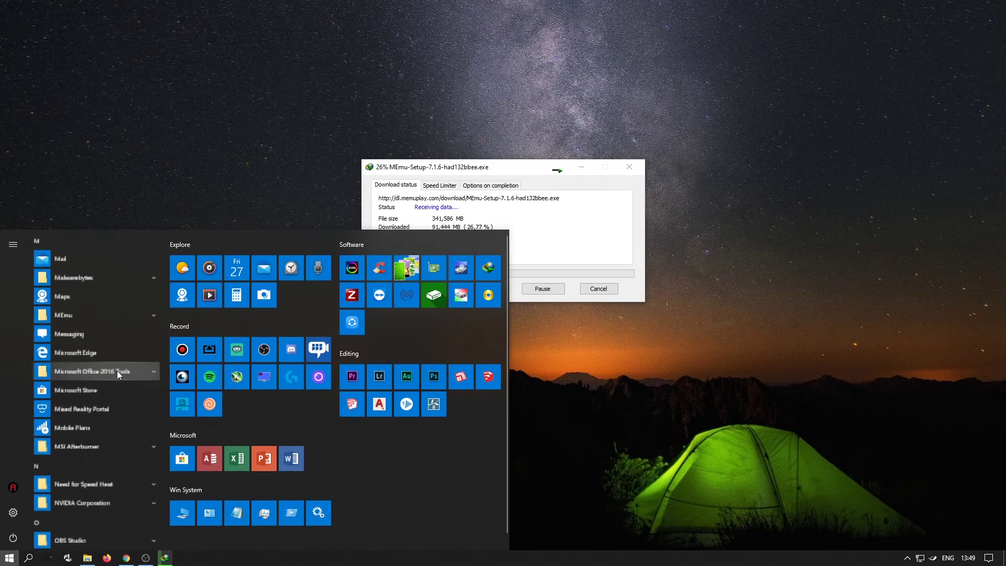
left_click(95, 316)
left_click(87, 354)
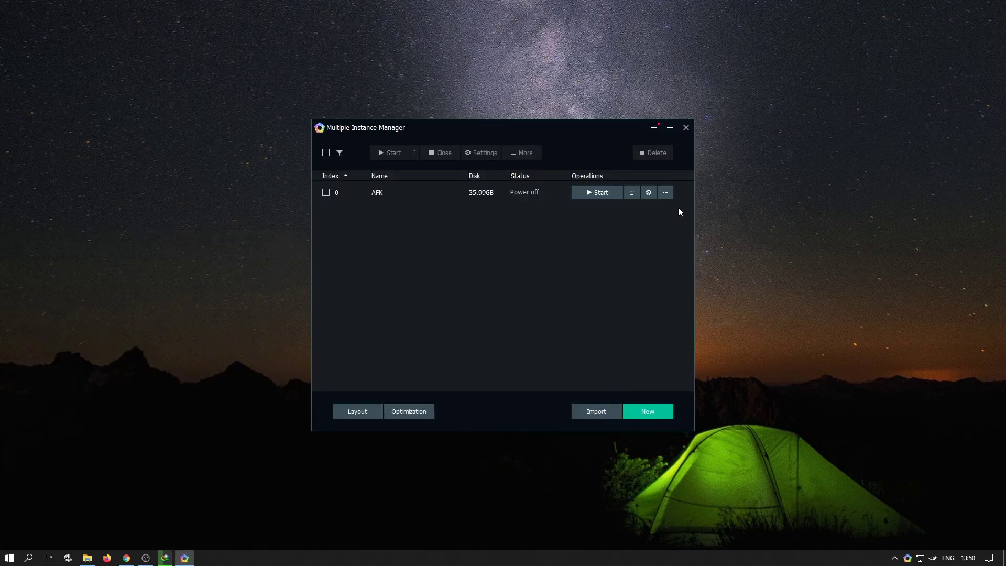
Export the AFK instance as the .ova image AFK into MY Game > EMULATOR > MEMU Backup on drive E
left_click(668, 195)
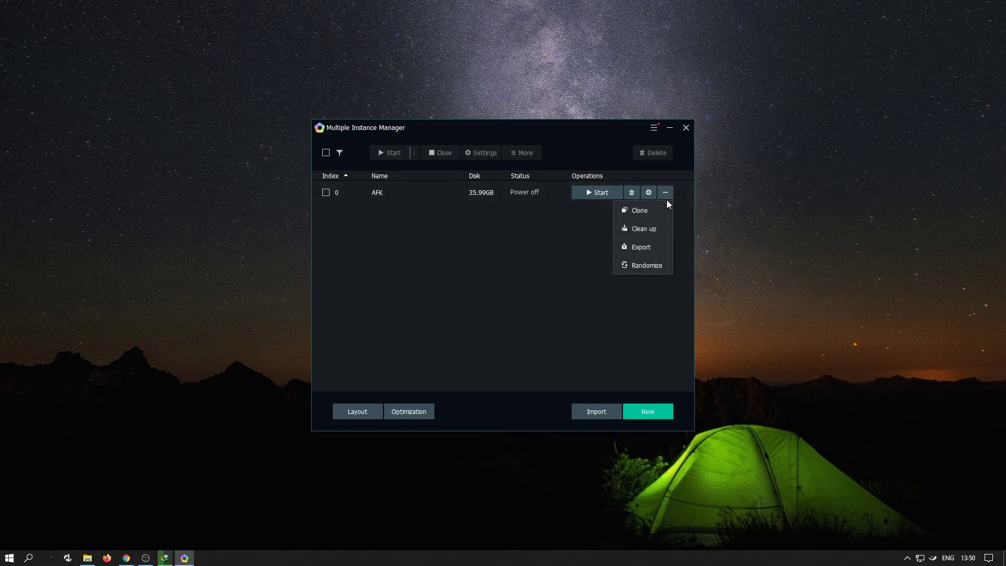
left_click(643, 247)
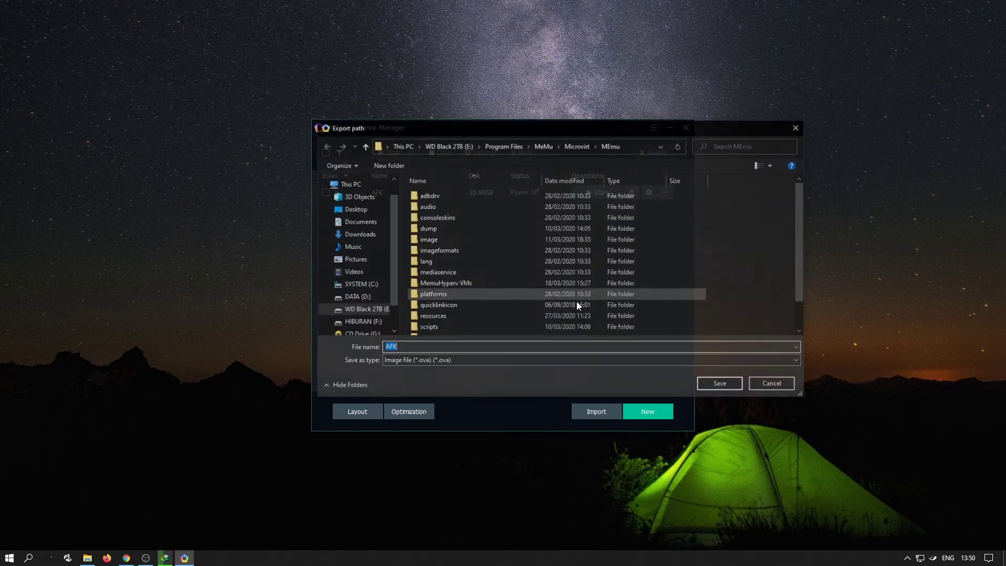
left_click(377, 310)
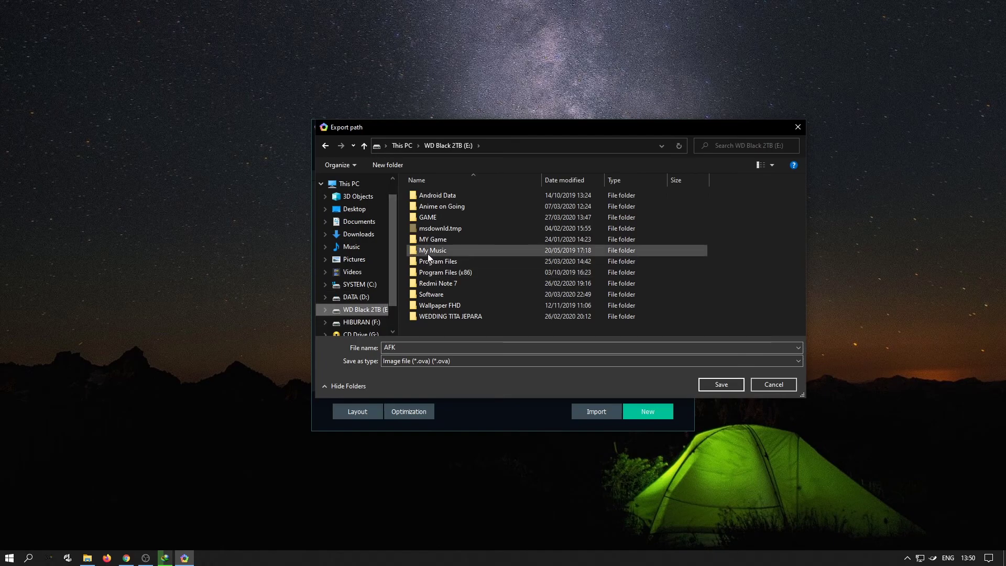
left_click(427, 240)
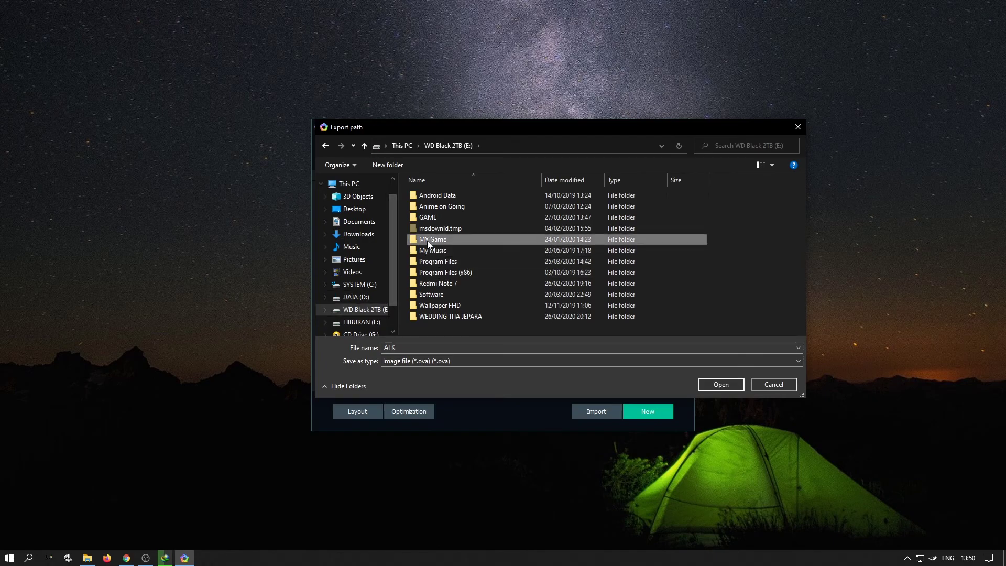
double_click(426, 241)
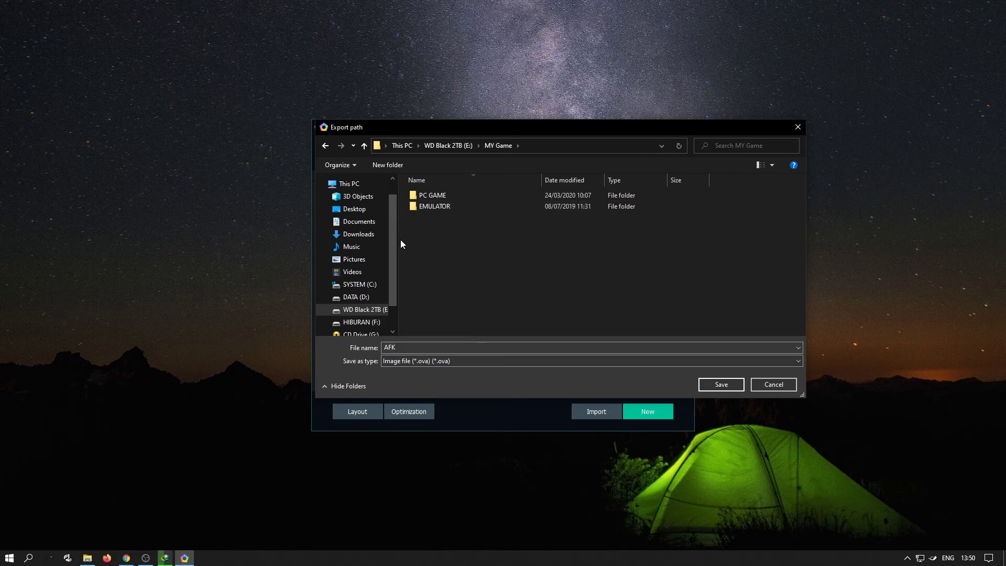
left_click(425, 206)
double_click(424, 206)
double_click(422, 228)
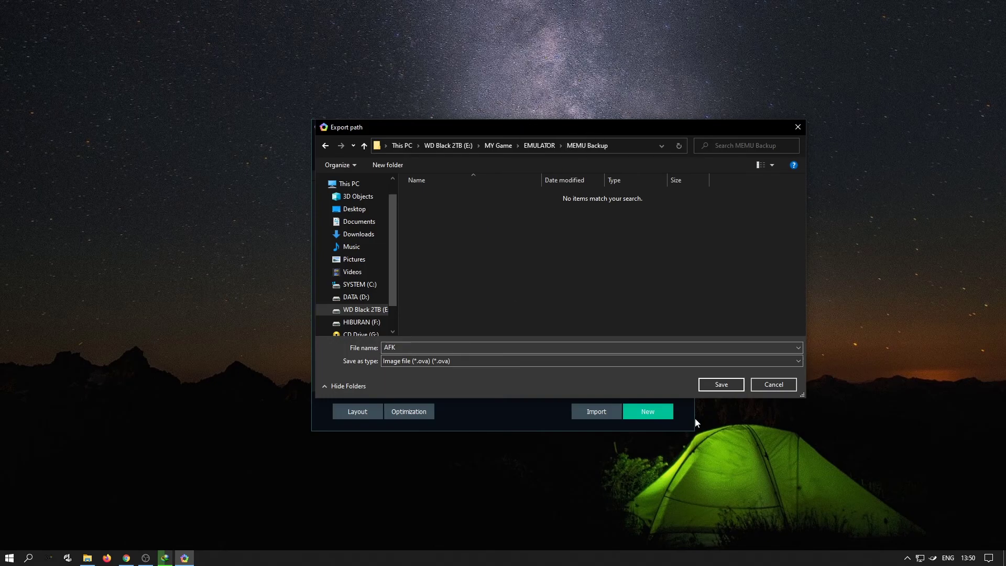
left_click(716, 391)
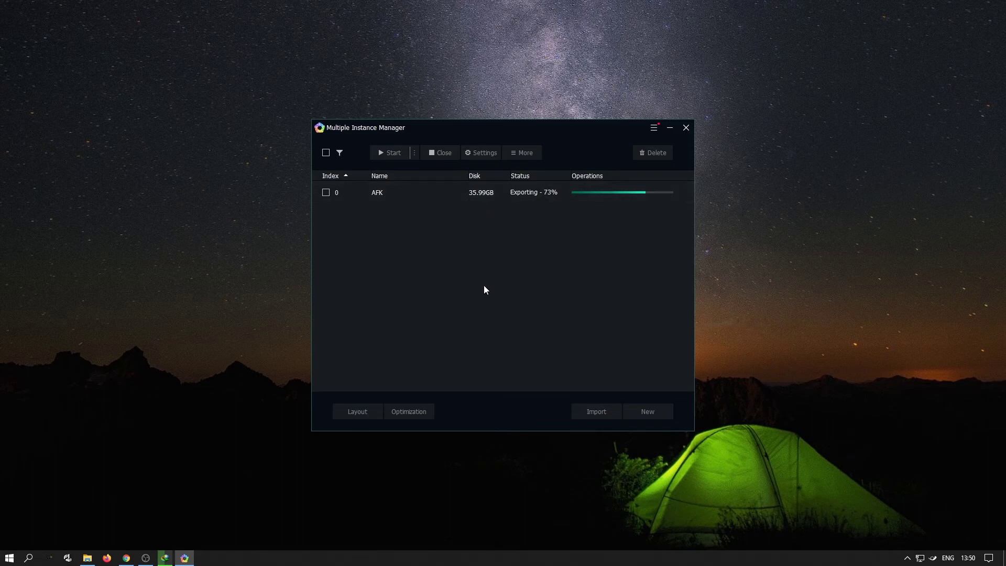
Check the installer's download progress and close the Multiple Instance Manager
left_click(164, 557)
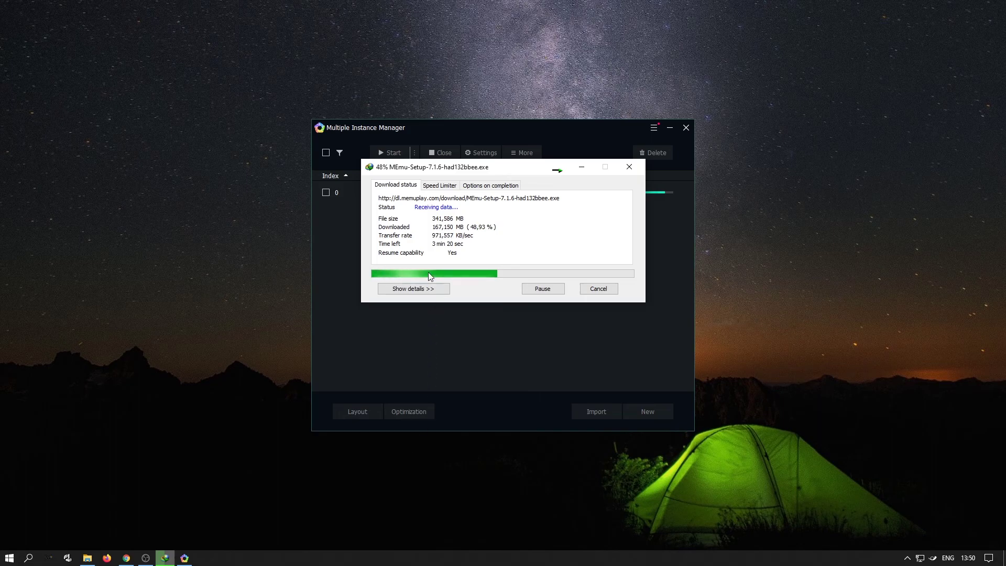
left_click_drag(402, 177, 406, 227)
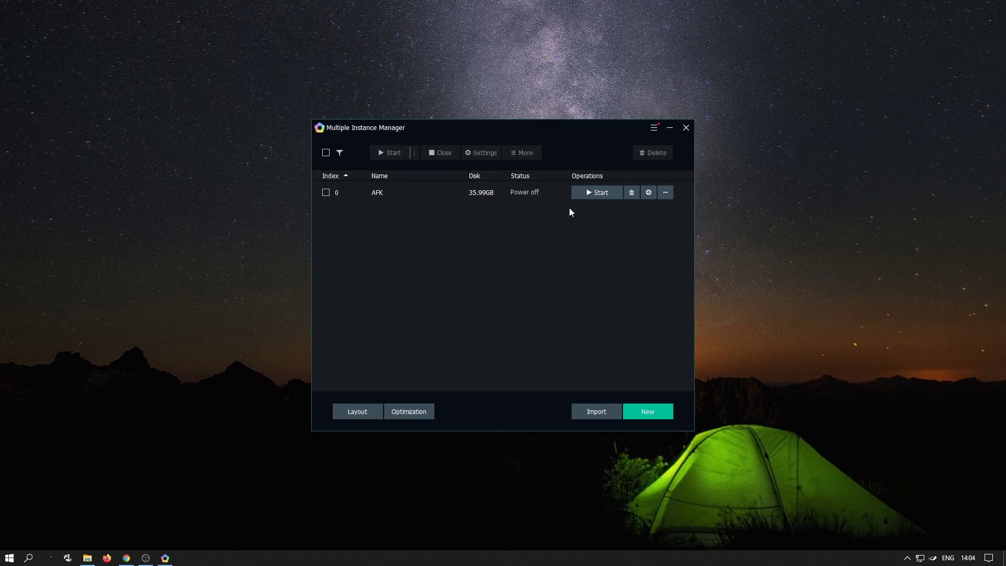
left_click(686, 128)
Open the Control Panel's list of installed programs for uninstalling
left_click(9, 558)
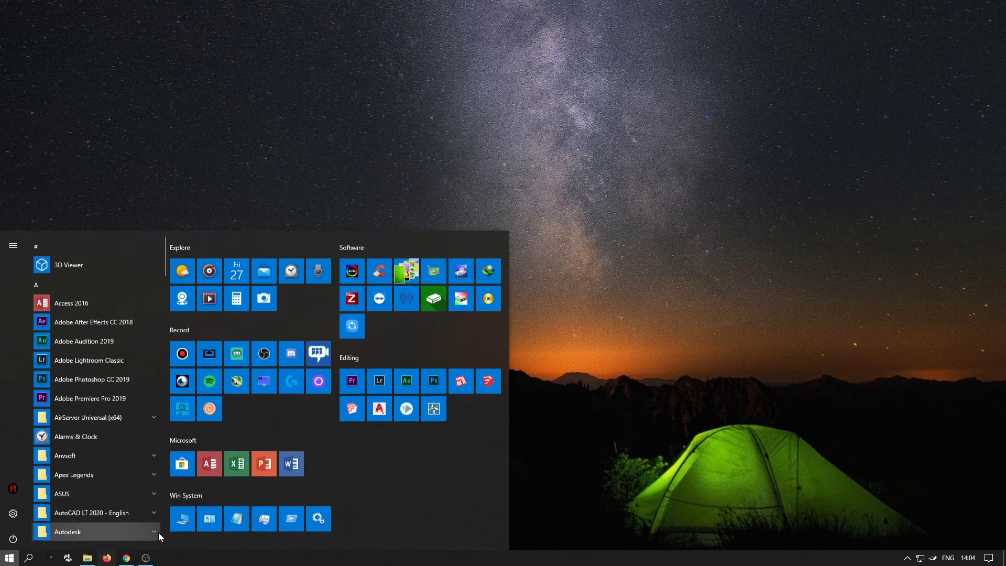
left_click(211, 511)
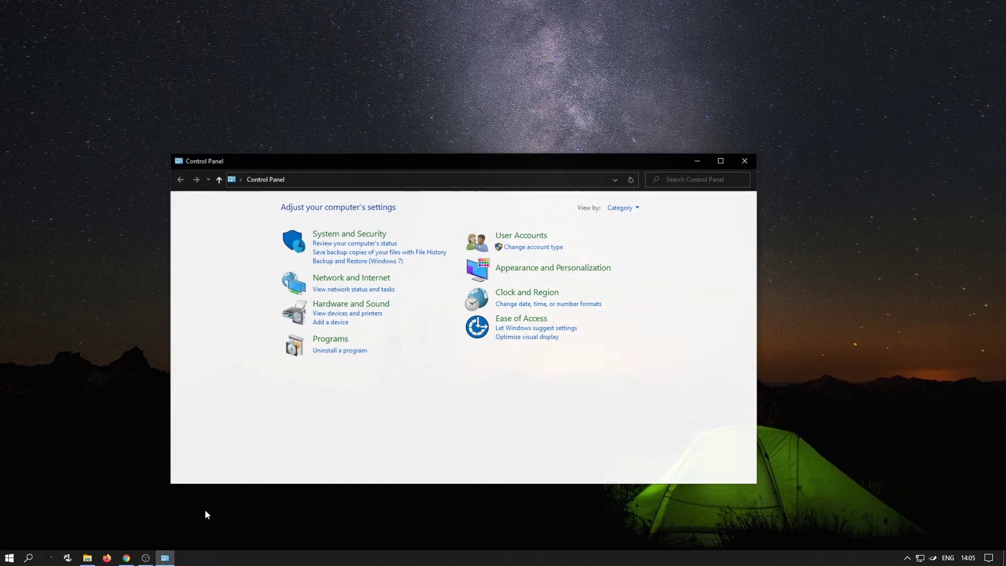
left_click(321, 358)
key("alt+Left")
left_click(322, 354)
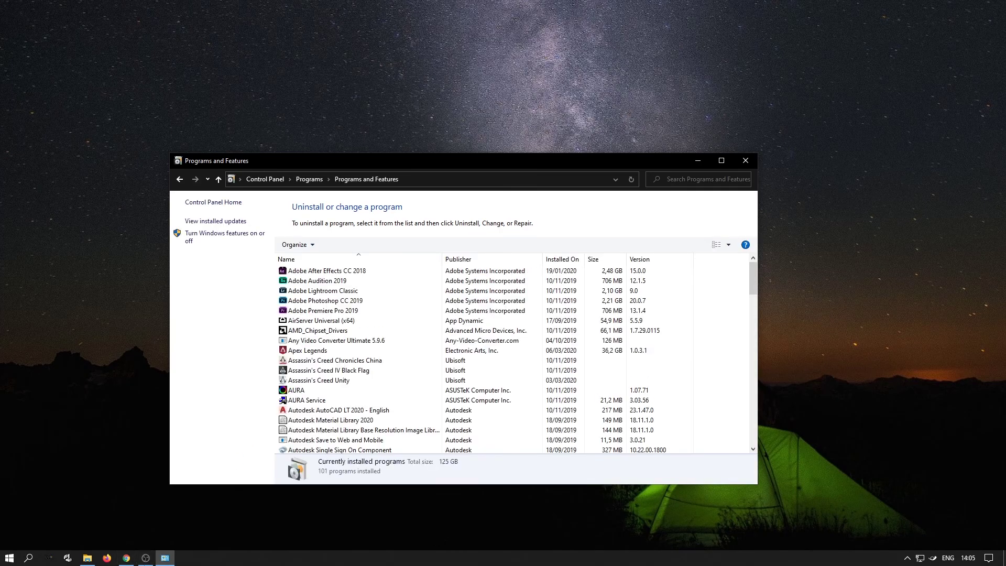
Uninstall the old MEmu version and close Programs and Features
scroll(361, 444, "down", 3)
scroll(361, 444, "down", 8)
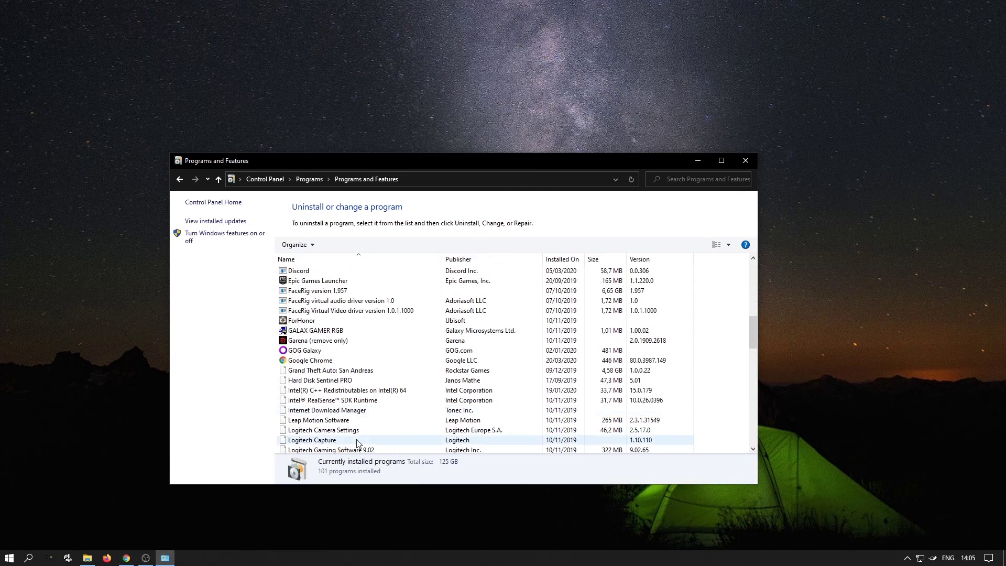
scroll(358, 444, "down", 3)
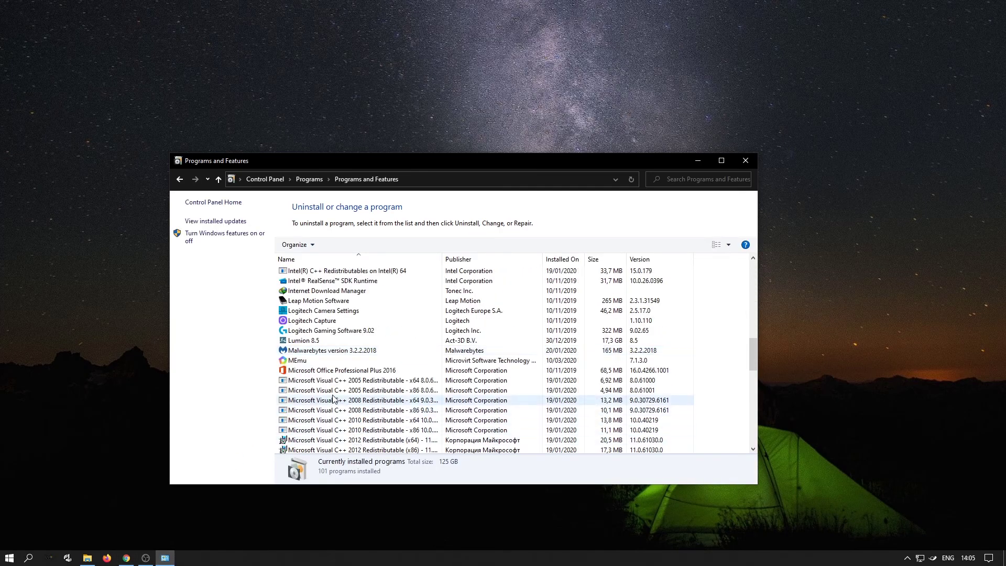
left_click(313, 361)
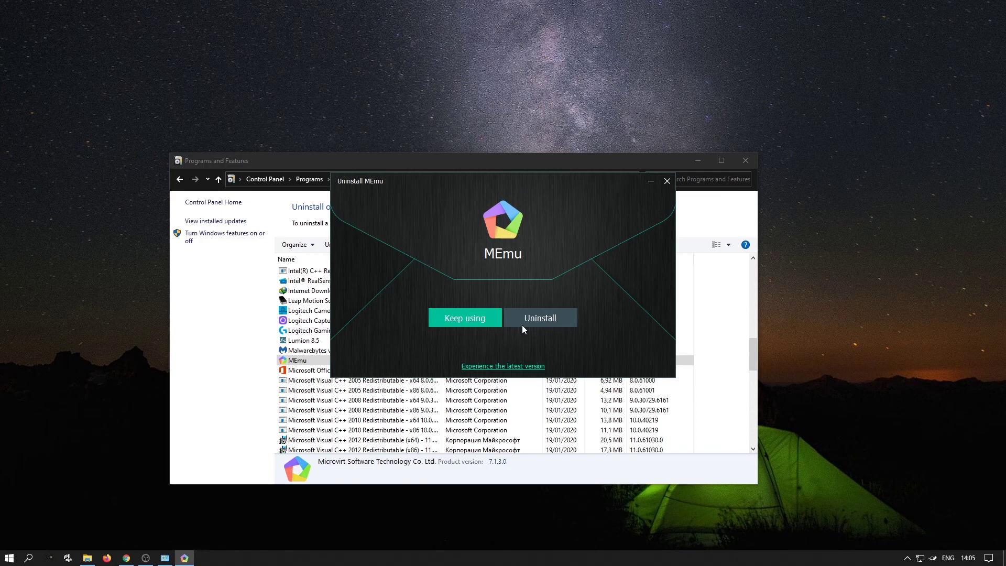
left_click(521, 317)
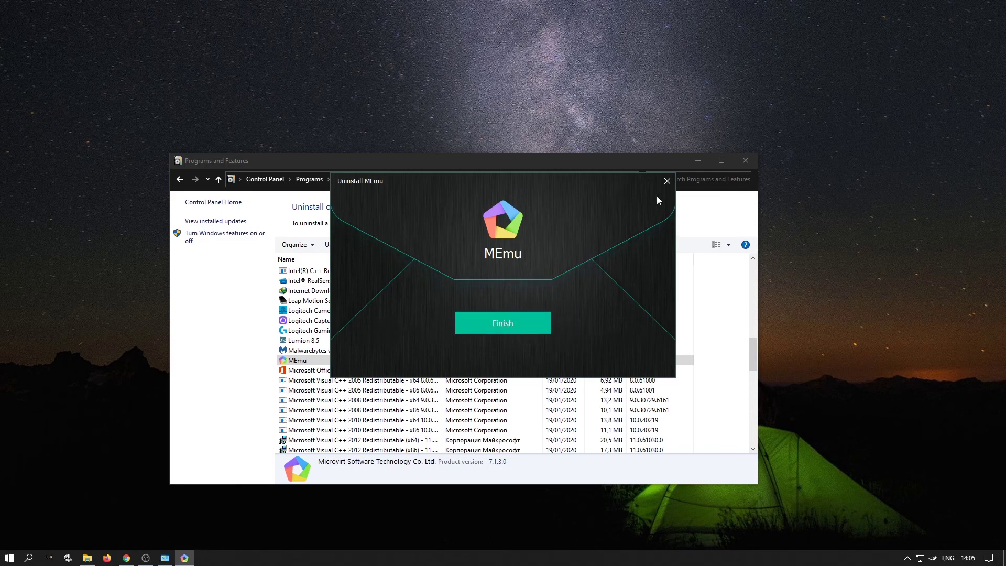
left_click(667, 180)
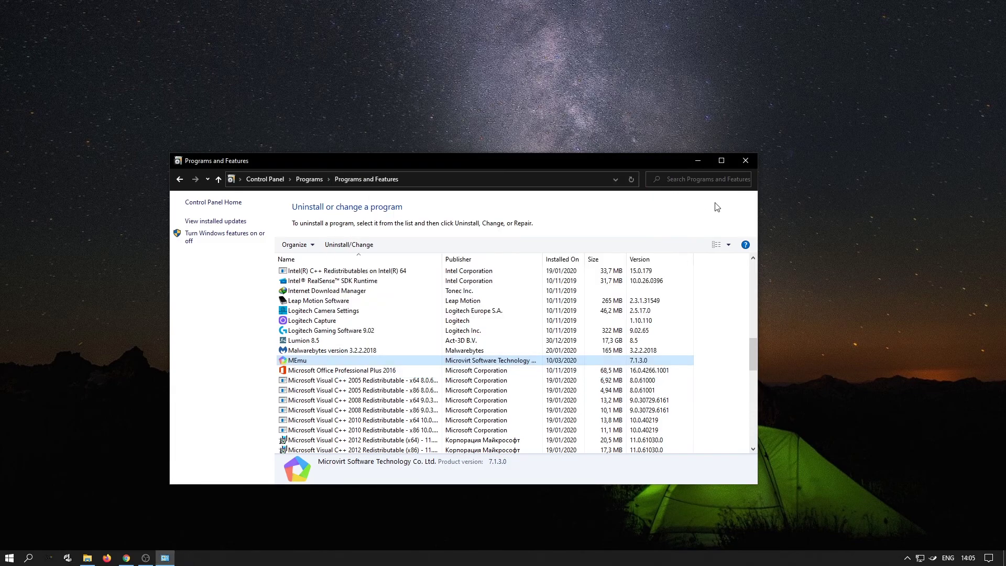
left_click(746, 160)
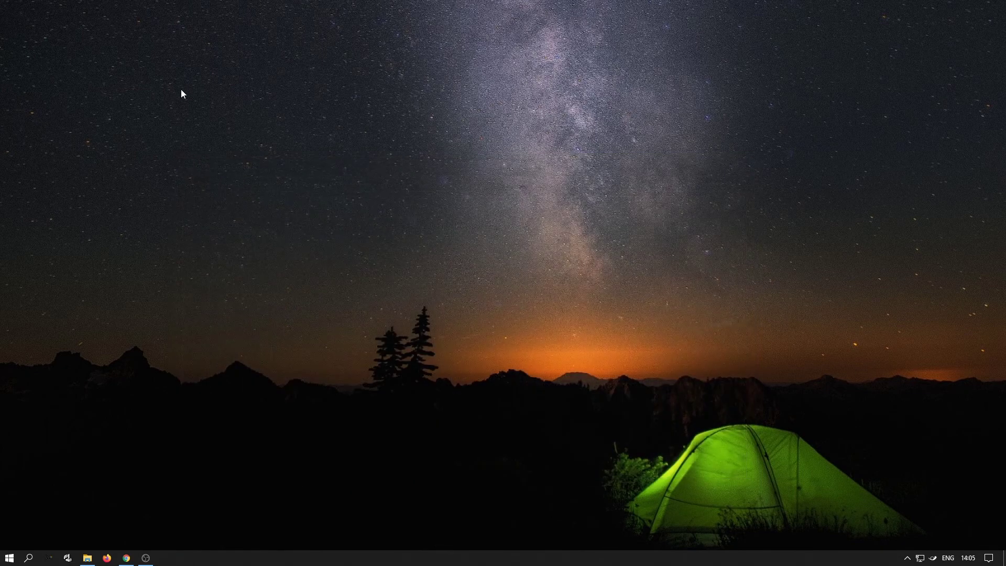
right_click(130, 526)
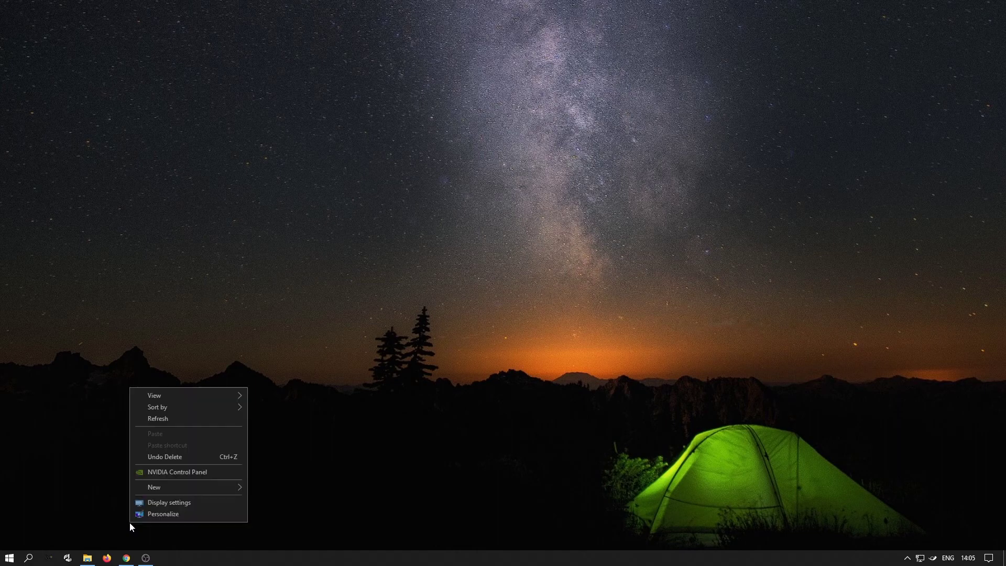
left_click(149, 419)
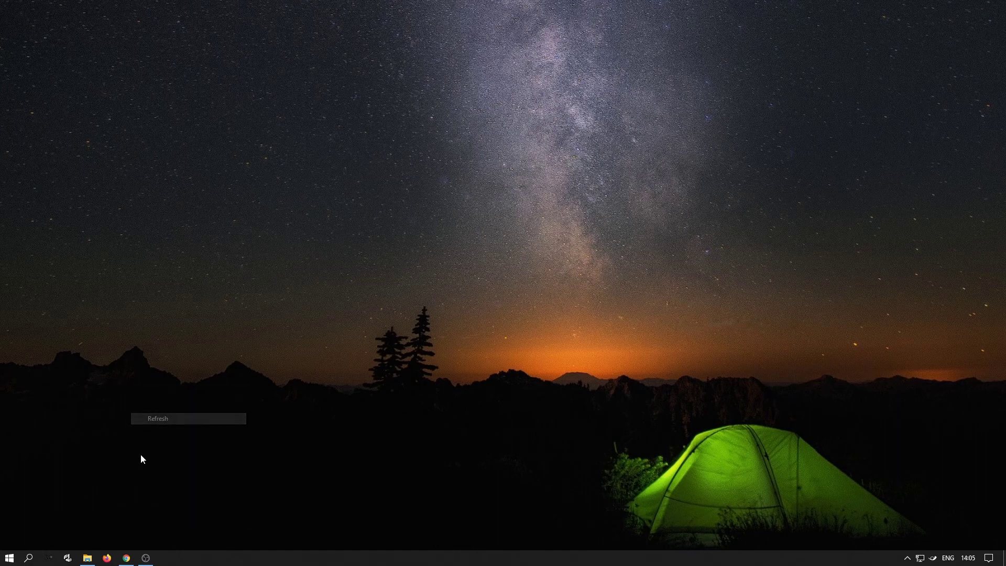
Run MEmu-Setup-7.1.6-had132bbee from Downloads > Programs as administrator
left_click(91, 559)
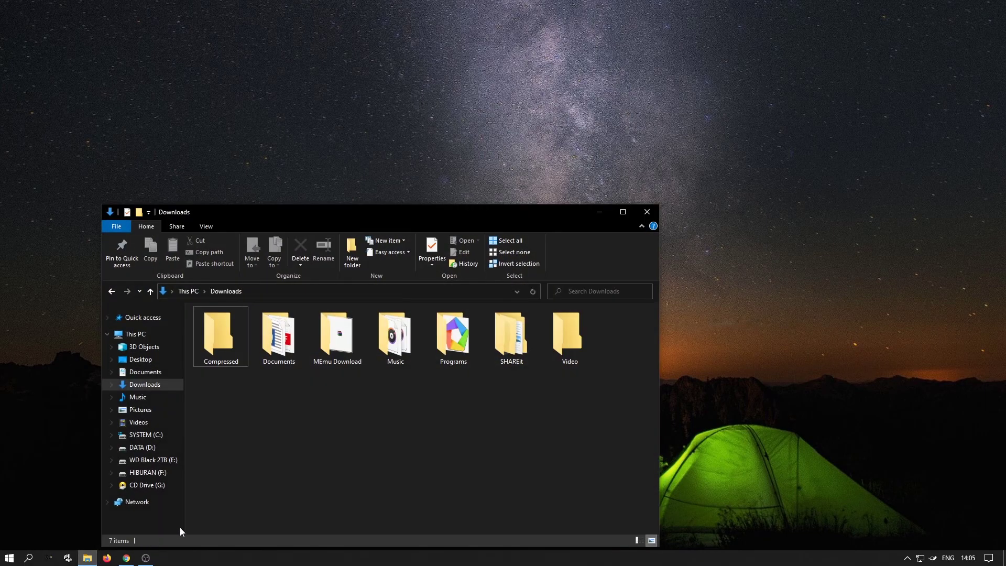
double_click(441, 355)
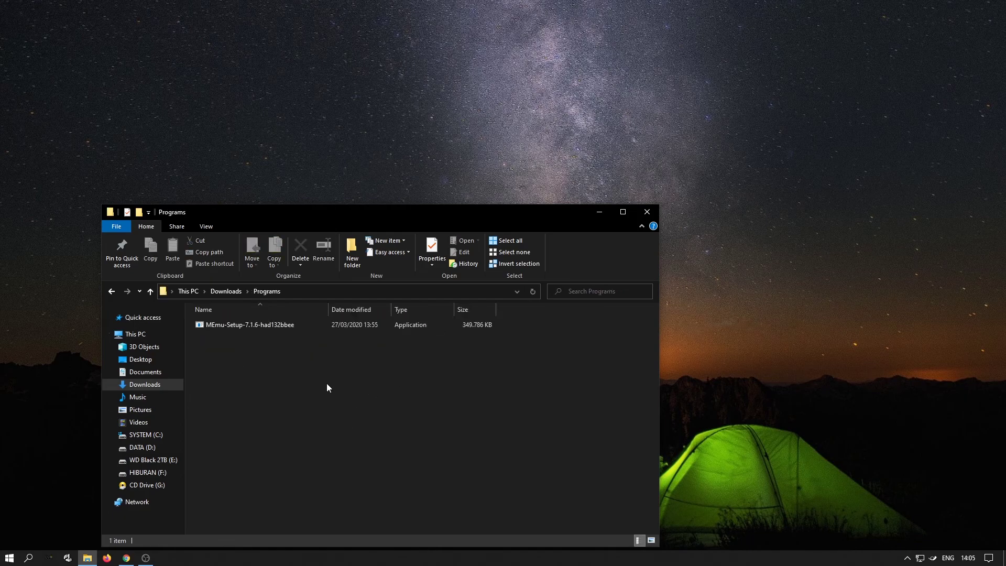
left_click(207, 324)
right_click(207, 325)
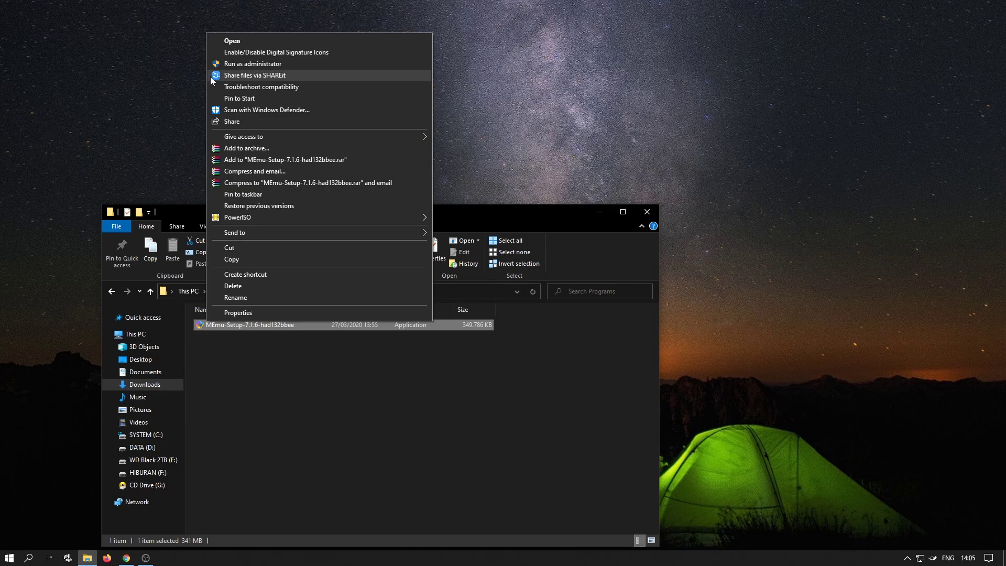
left_click(238, 63)
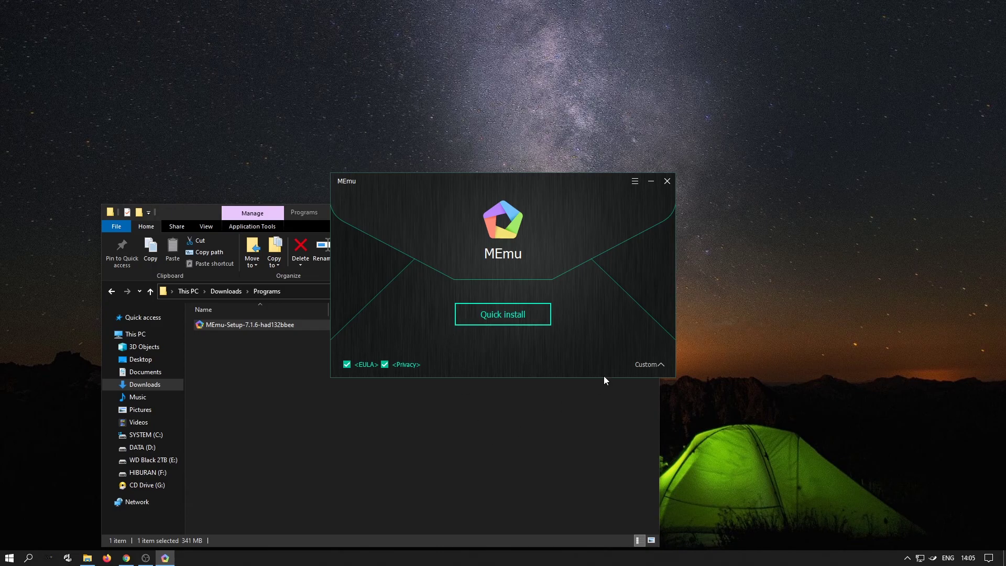
Set the custom installation path to E:\Program Files\MeMu and start the MEmu quick install
left_click(644, 366)
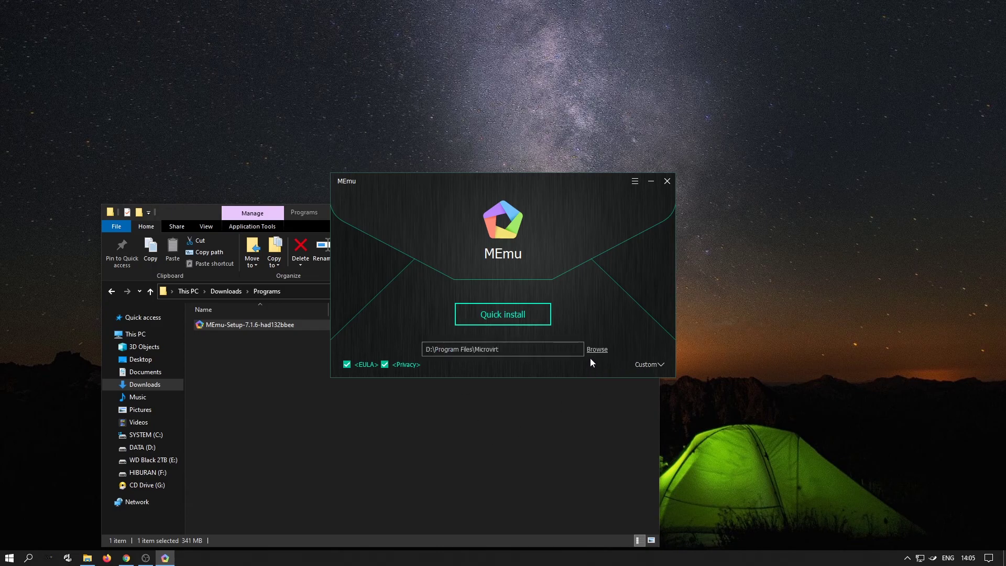
left_click(597, 349)
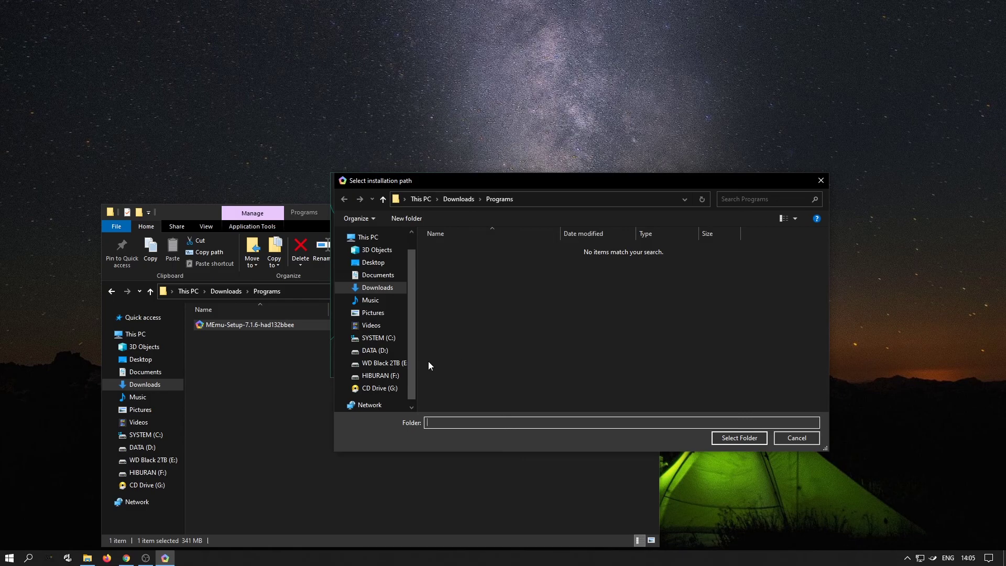
left_click(385, 363)
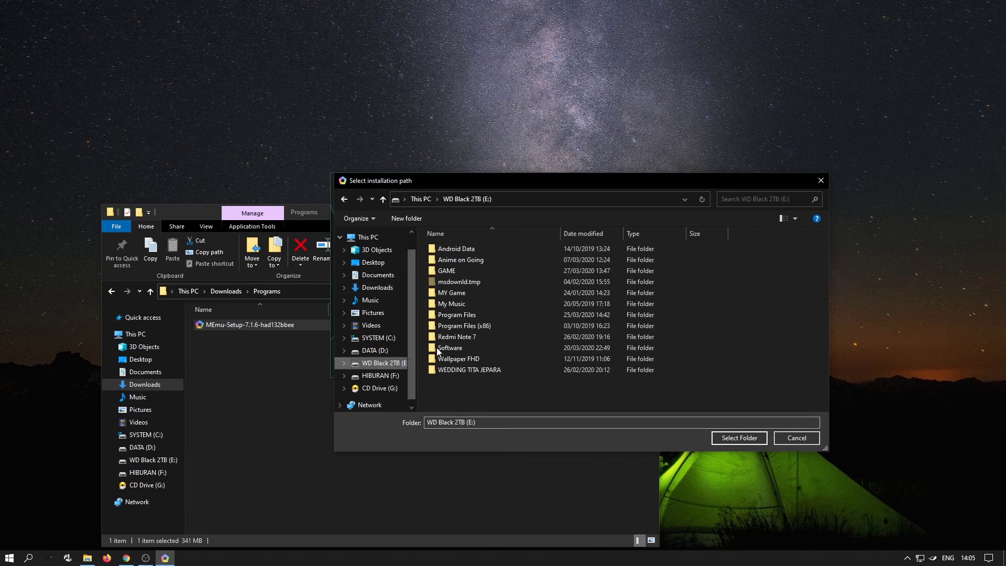
double_click(453, 315)
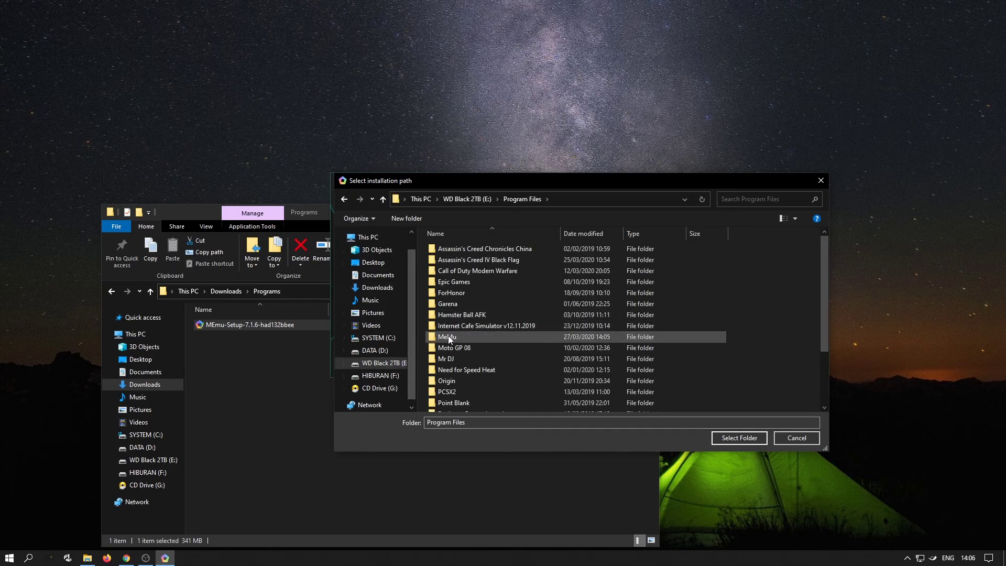
scroll(448, 339, "down", 3)
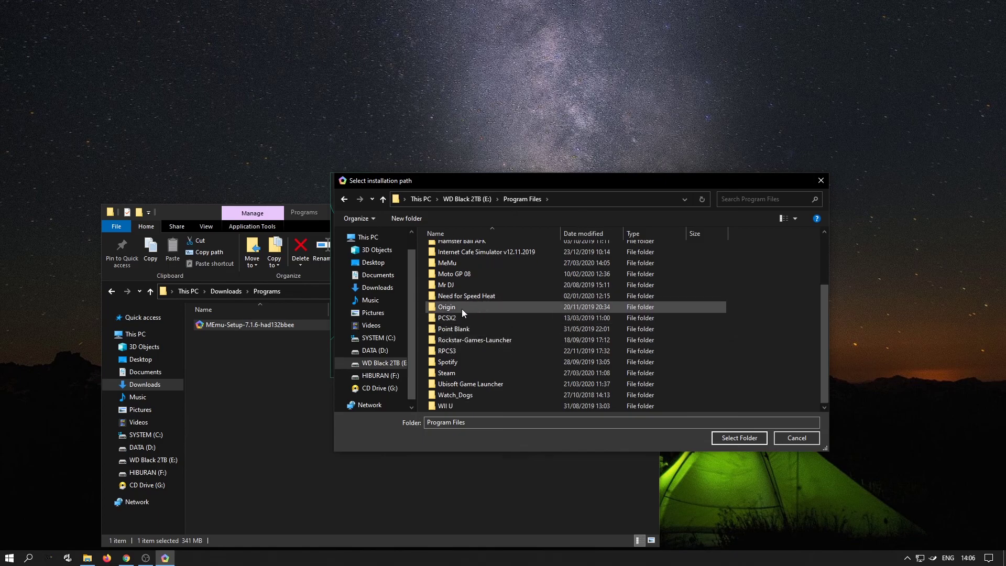
double_click(450, 265)
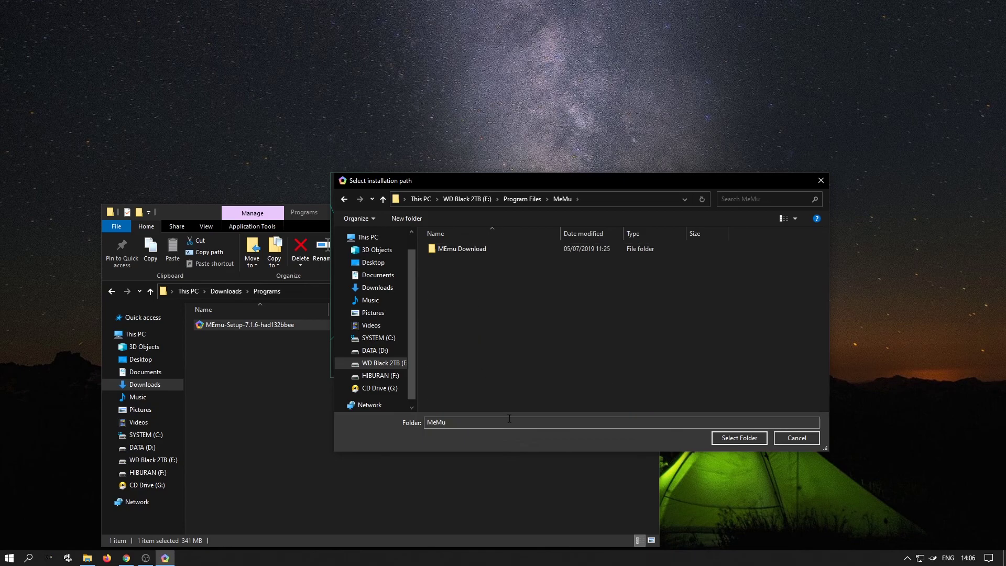
left_click(726, 441)
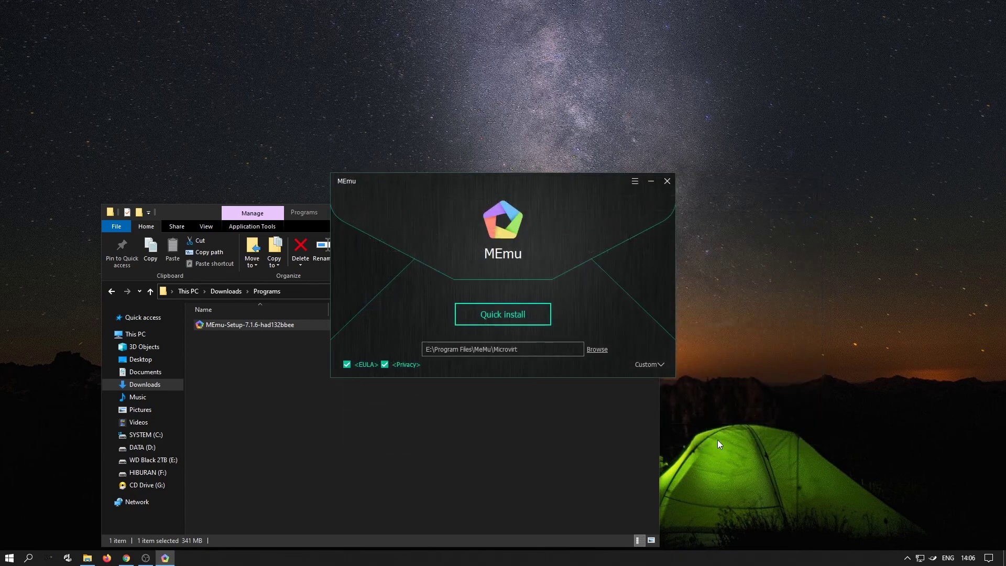
left_click(523, 327)
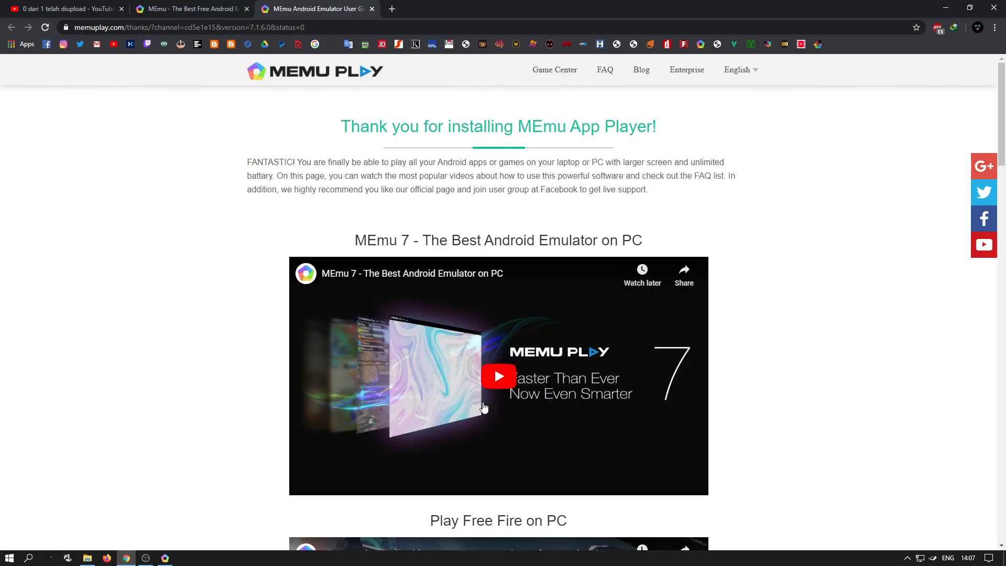
Close the MEmu website tabs, leave a new blank tab and minimize the browser
left_click(247, 9)
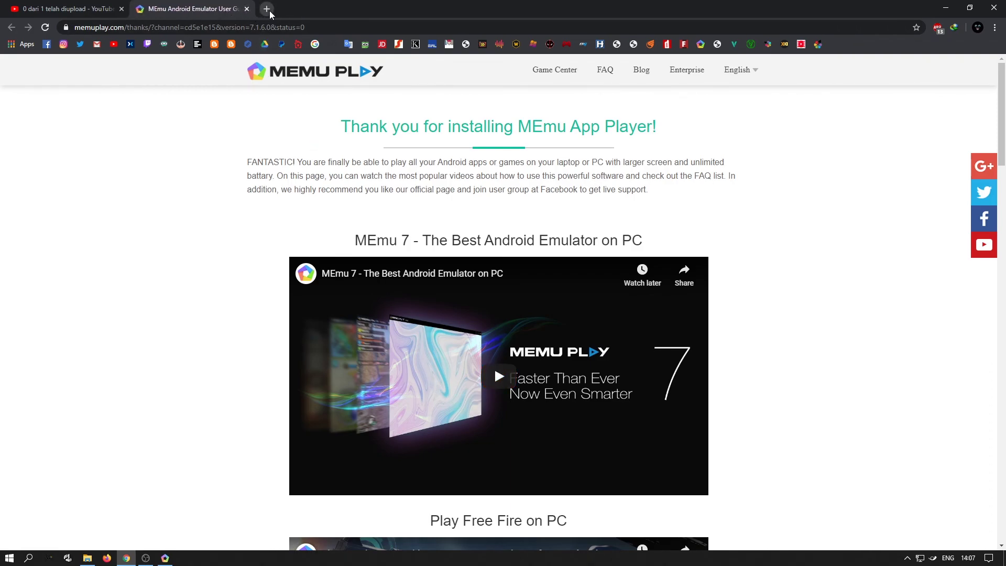
left_click(267, 9)
left_click(247, 9)
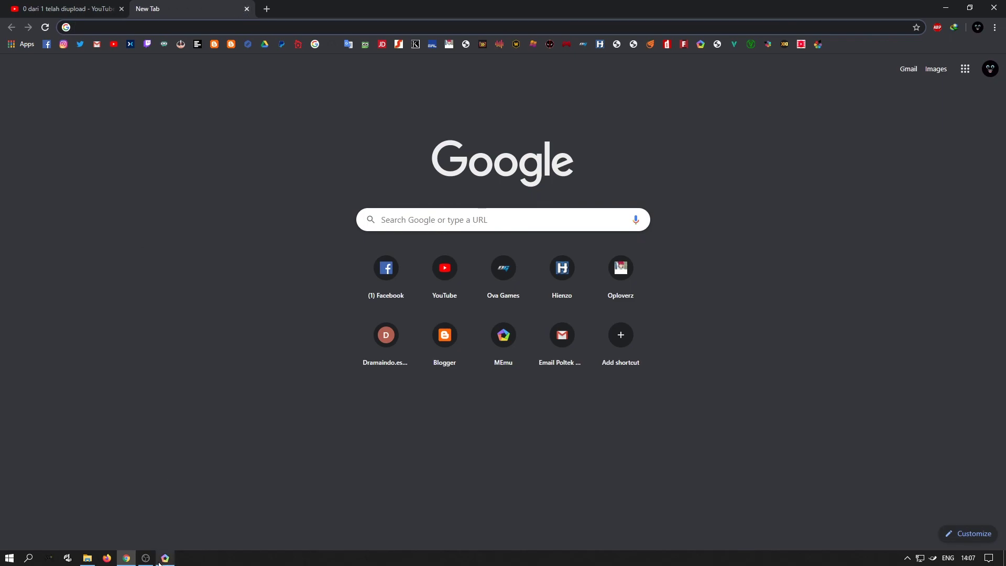
left_click(127, 558)
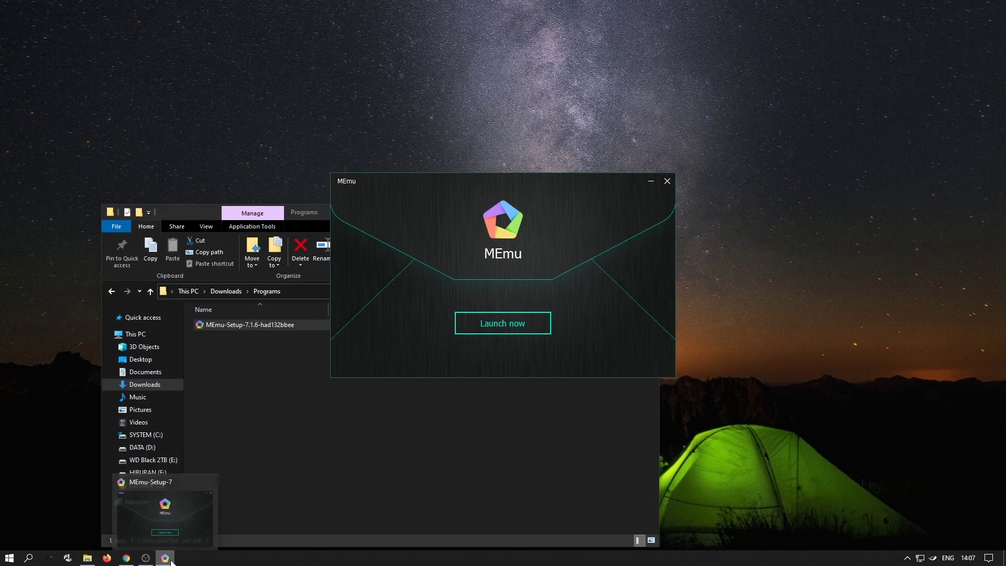
Close the finished MEmu setup window and minimize the Programs folder window
right_click(165, 559)
left_click(141, 539)
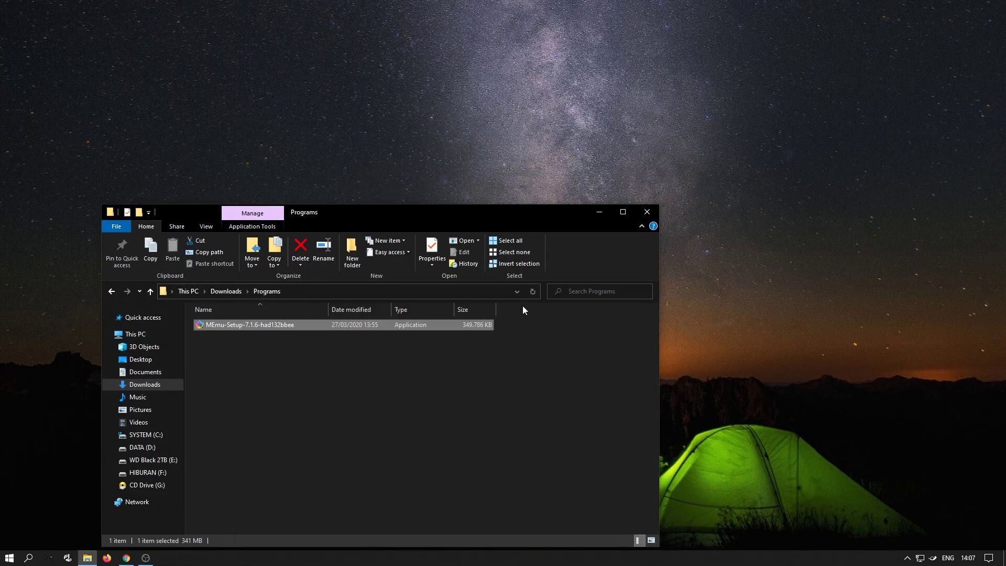
left_click(599, 212)
Launch Multi-MEmu from the MEmu folder among the installed apps under M
left_click(9, 558)
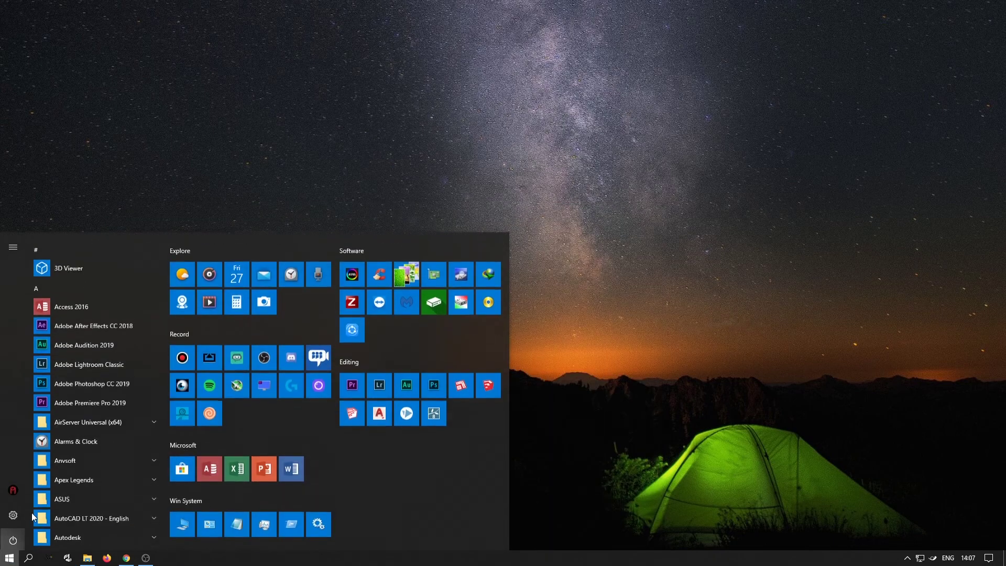
left_click(79, 282)
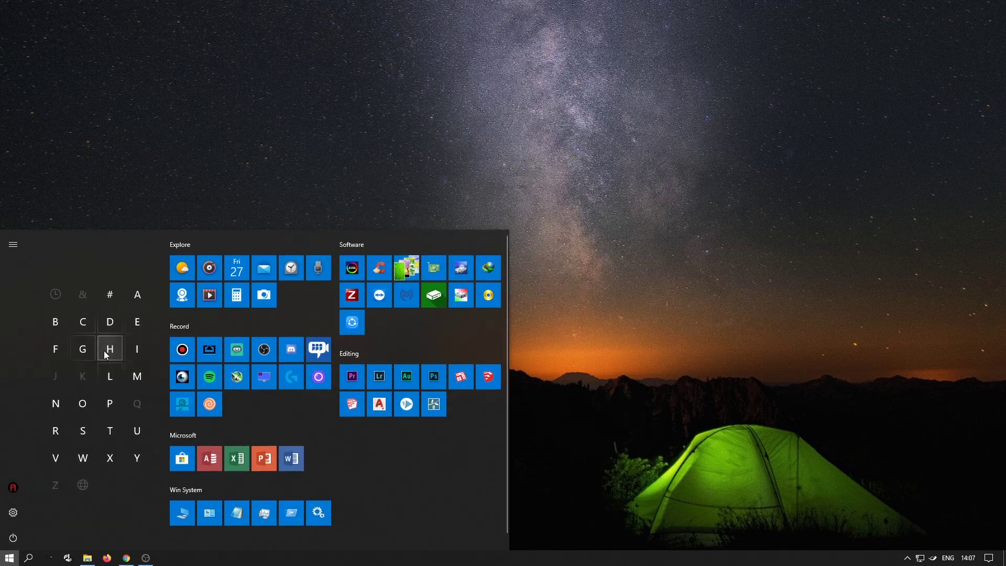
left_click(138, 377)
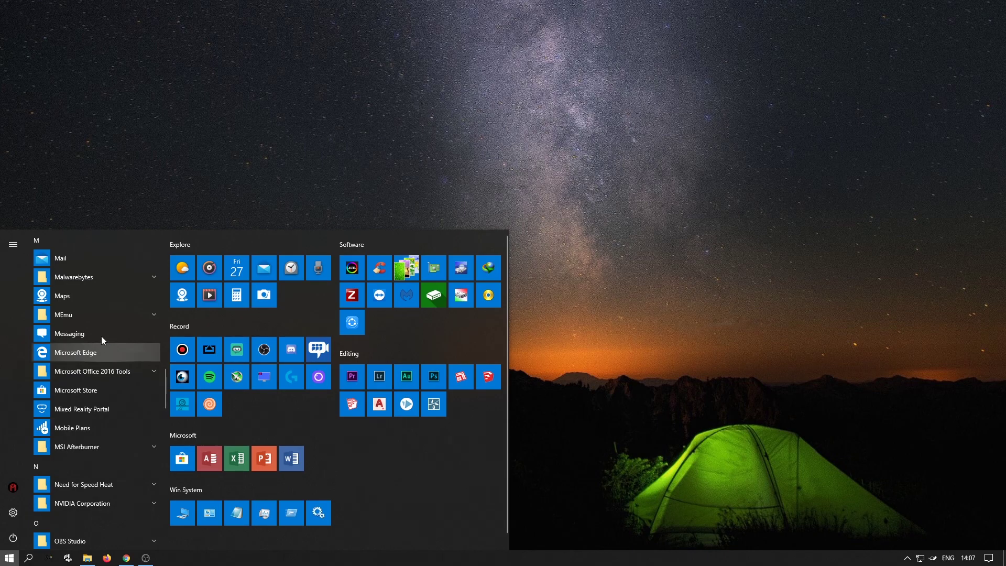
left_click(95, 319)
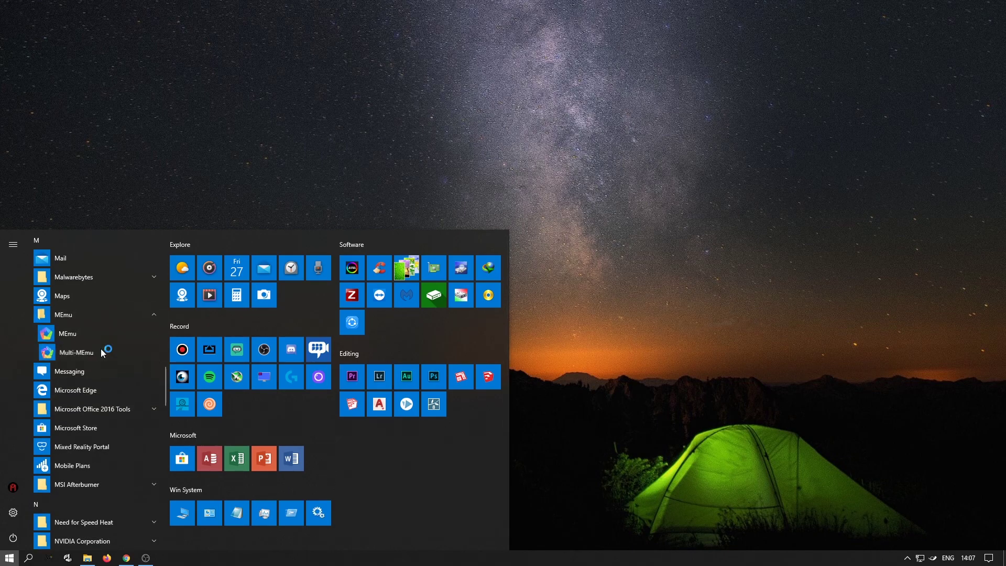
left_click(101, 352)
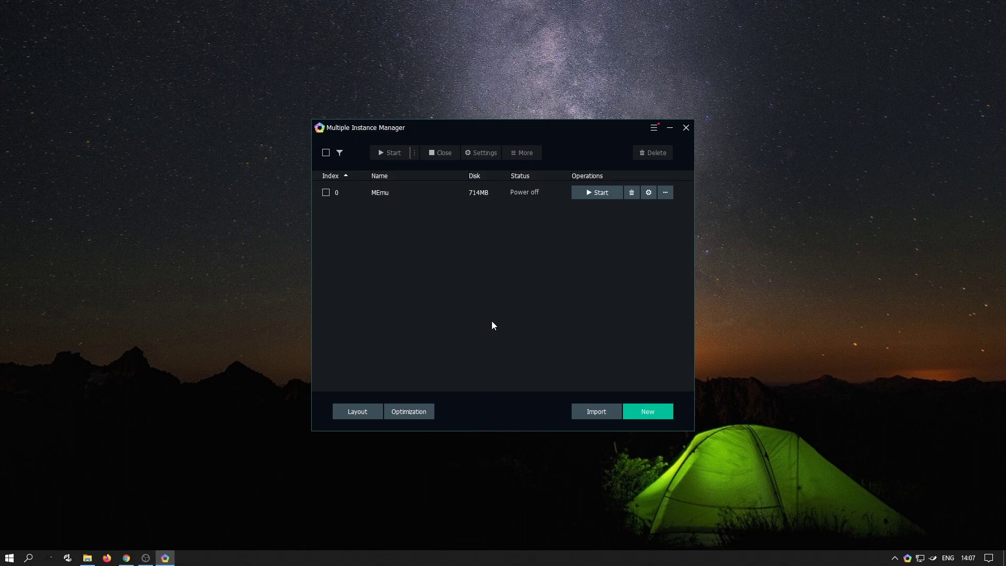
Import the single backup AFK.ova from E:\MY Game\EMULATOR\MEMU Backup into the Multiple Instance Manager
left_click(596, 410)
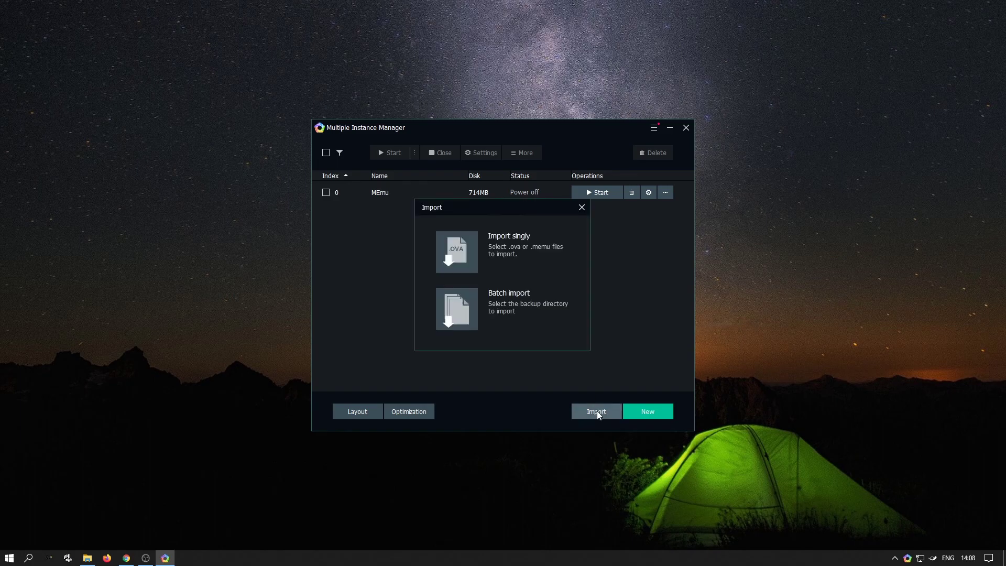
left_click(475, 260)
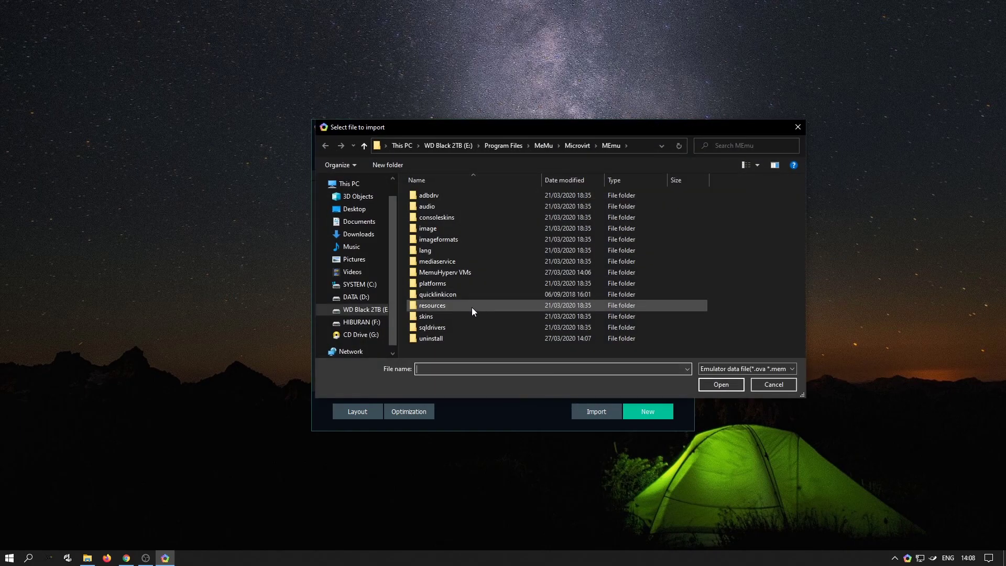
left_click(388, 315)
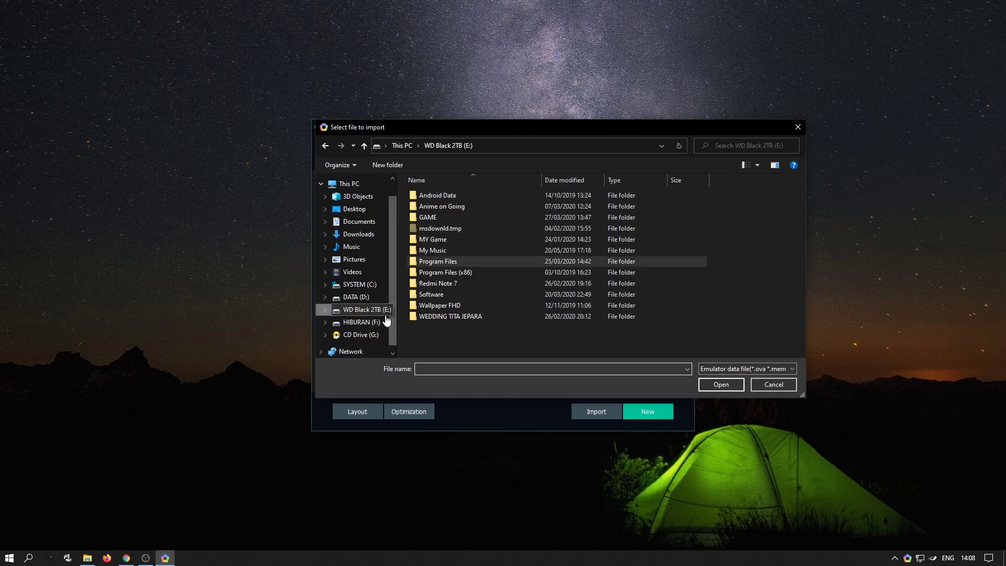
double_click(432, 241)
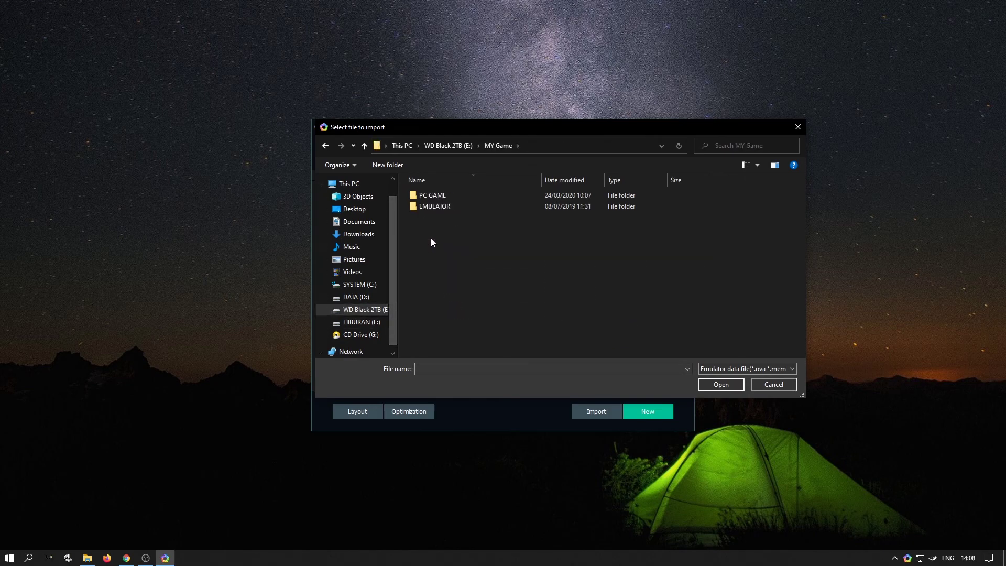
double_click(425, 206)
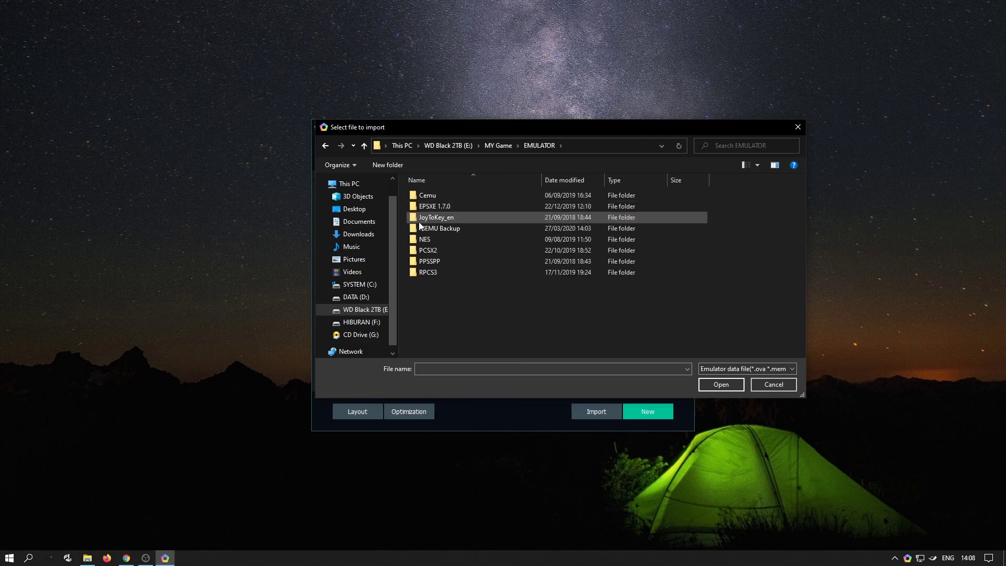
double_click(419, 229)
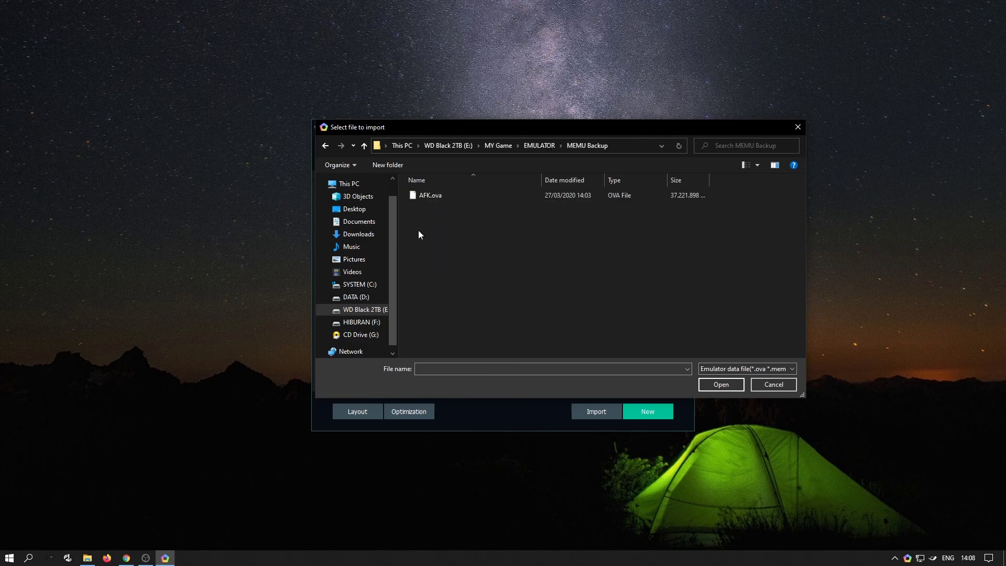
double_click(426, 194)
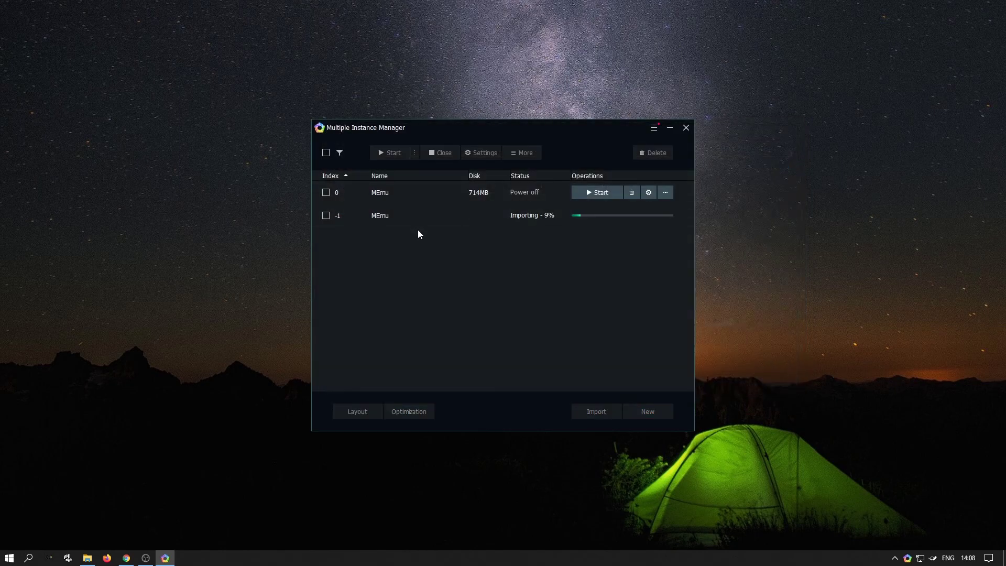
Delete the default MEmu instance with index 0 and all its data
left_click(632, 194)
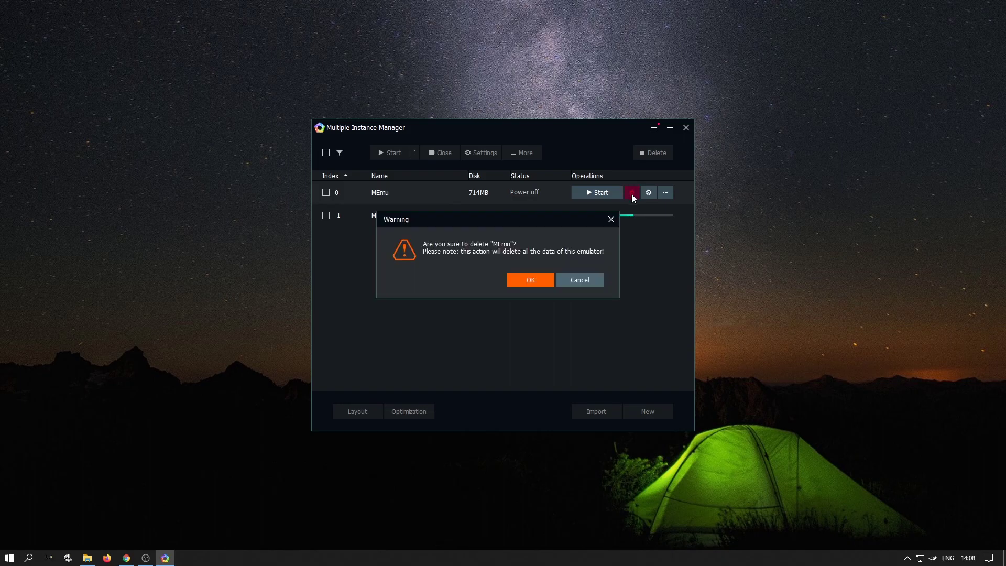
left_click(547, 278)
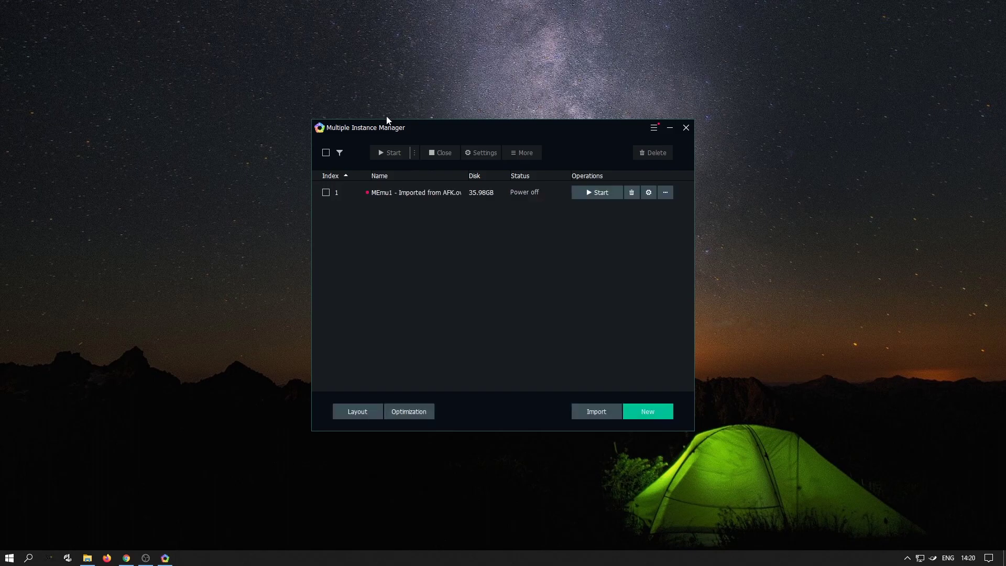
right_click(351, 59)
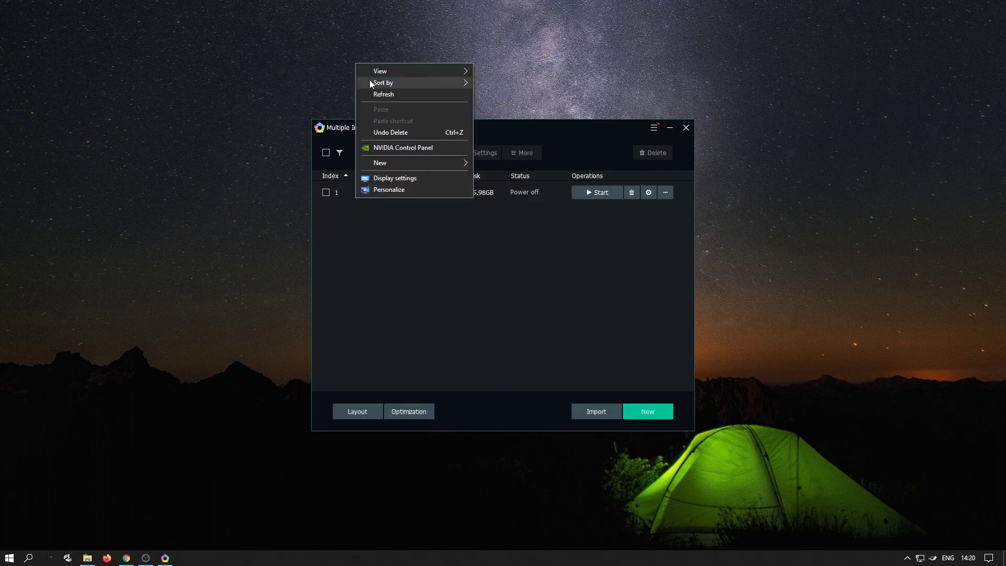
left_click(377, 93)
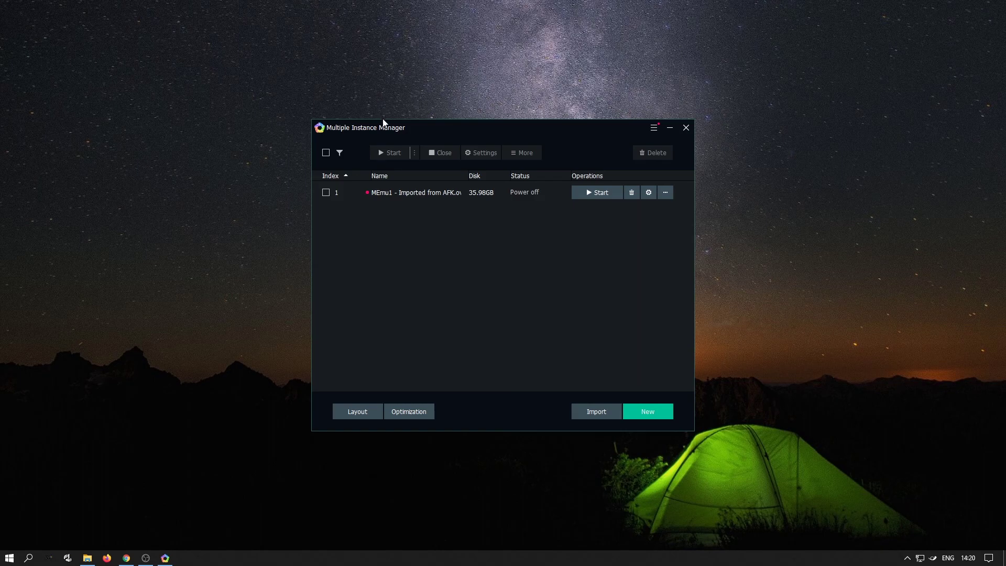
Rename the imported instance to AFK and start it
mouse_move(398, 194)
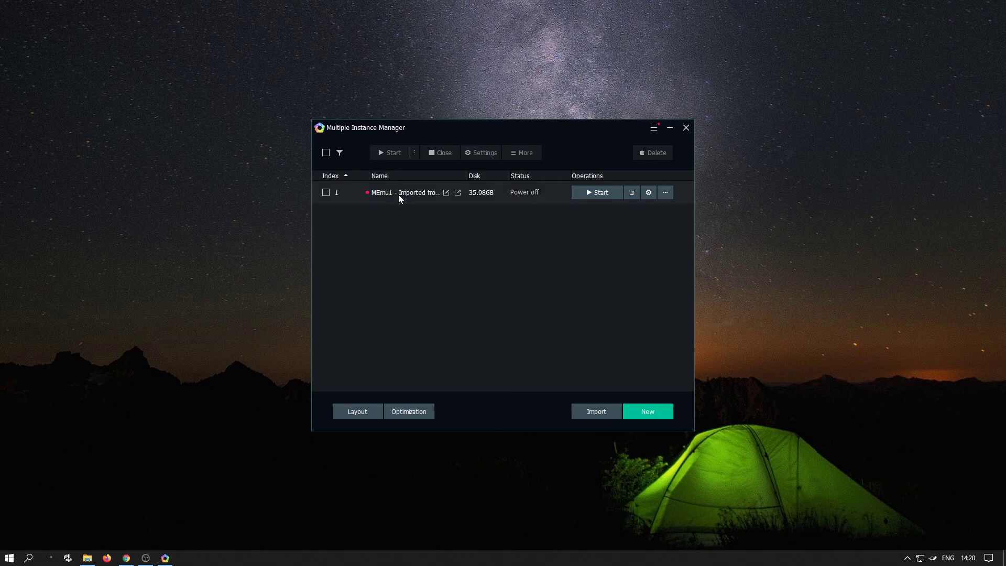
left_click(446, 194)
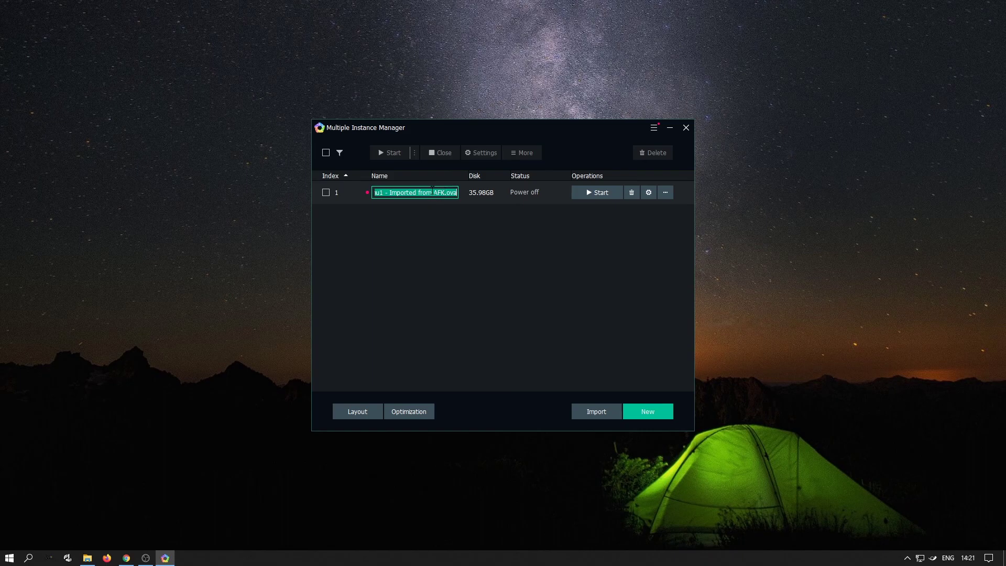
type("AF")
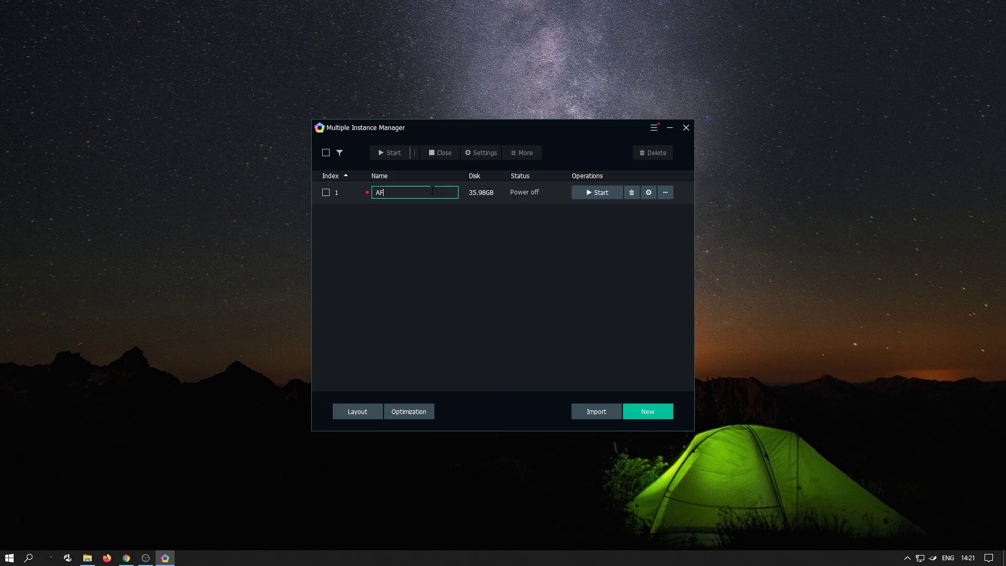
type("K")
key("Return")
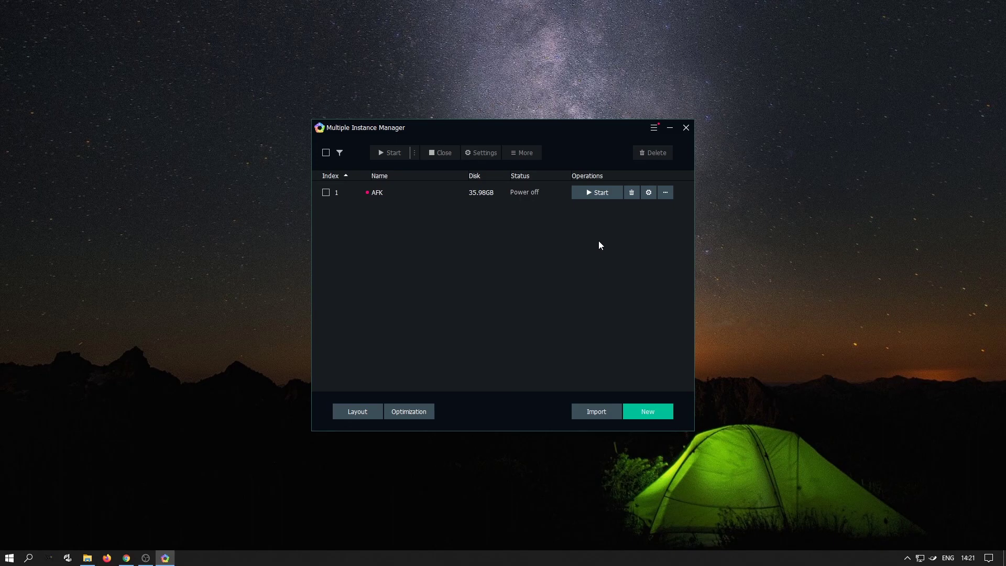
left_click(604, 197)
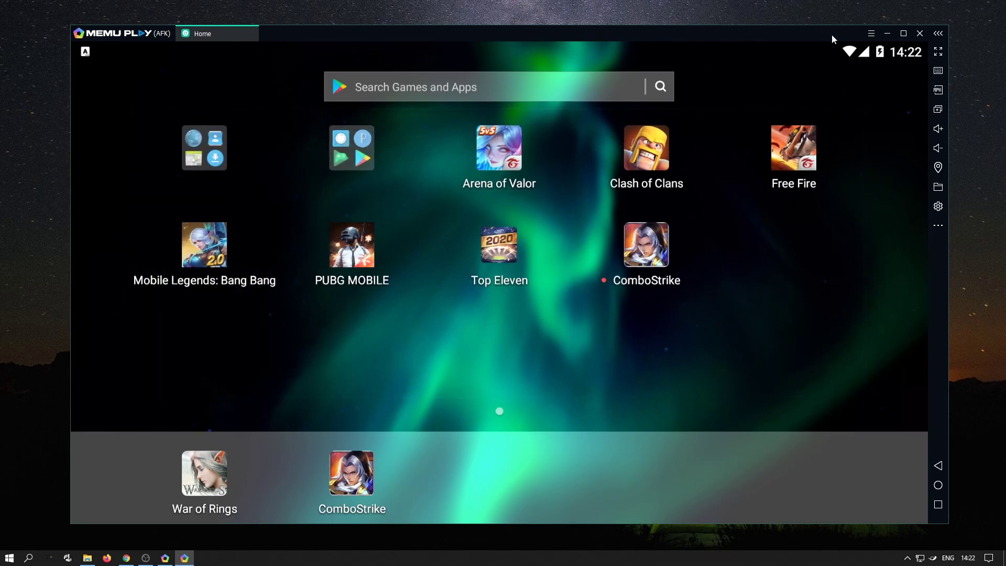
Check the installed MEmu version in the emulator's About information and close it
left_click(871, 33)
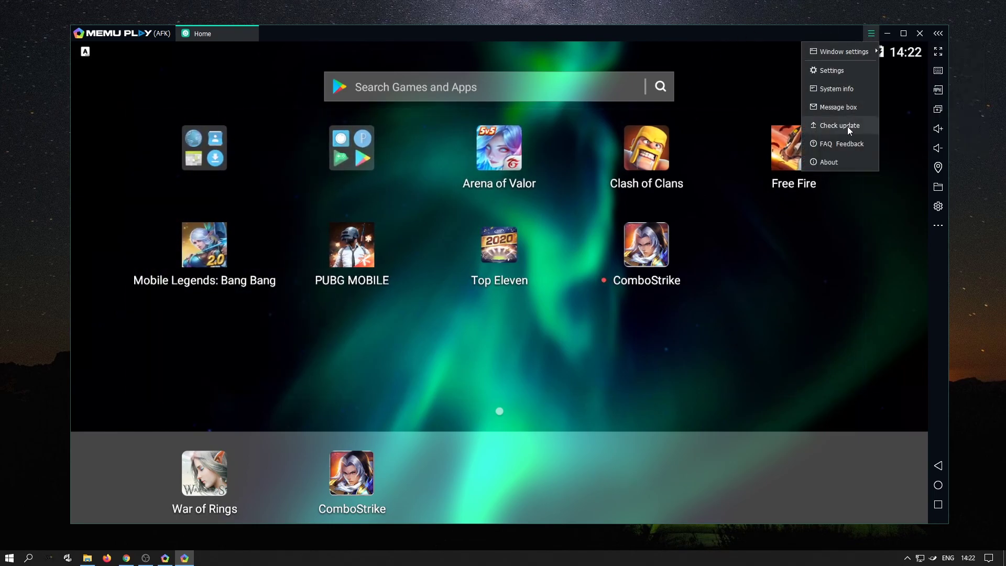
left_click(821, 164)
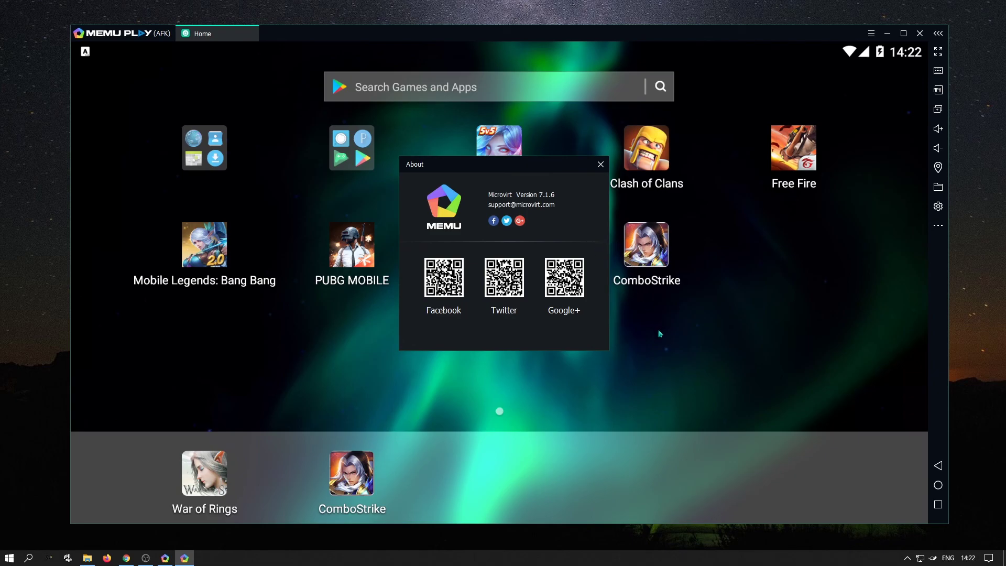
key("Escape")
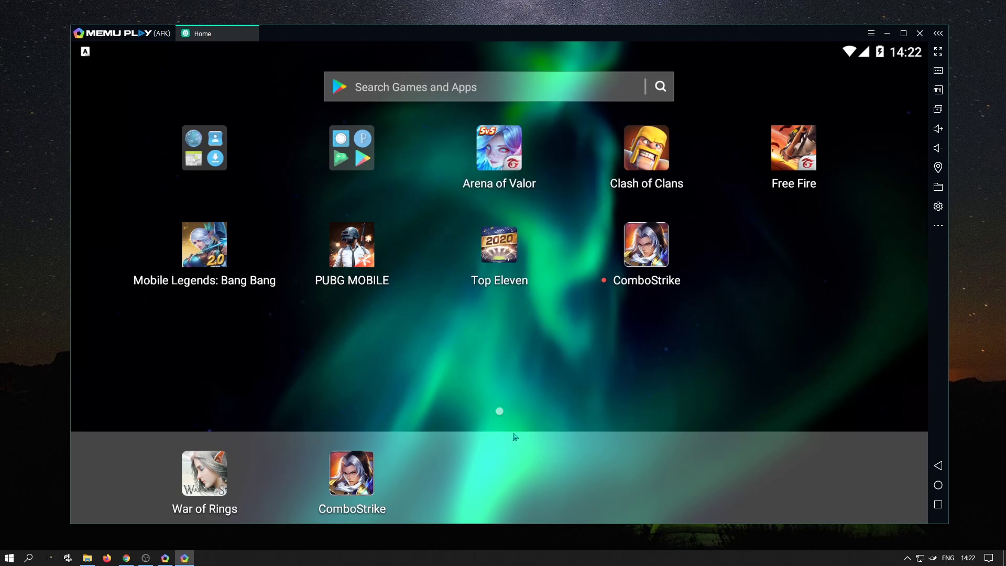